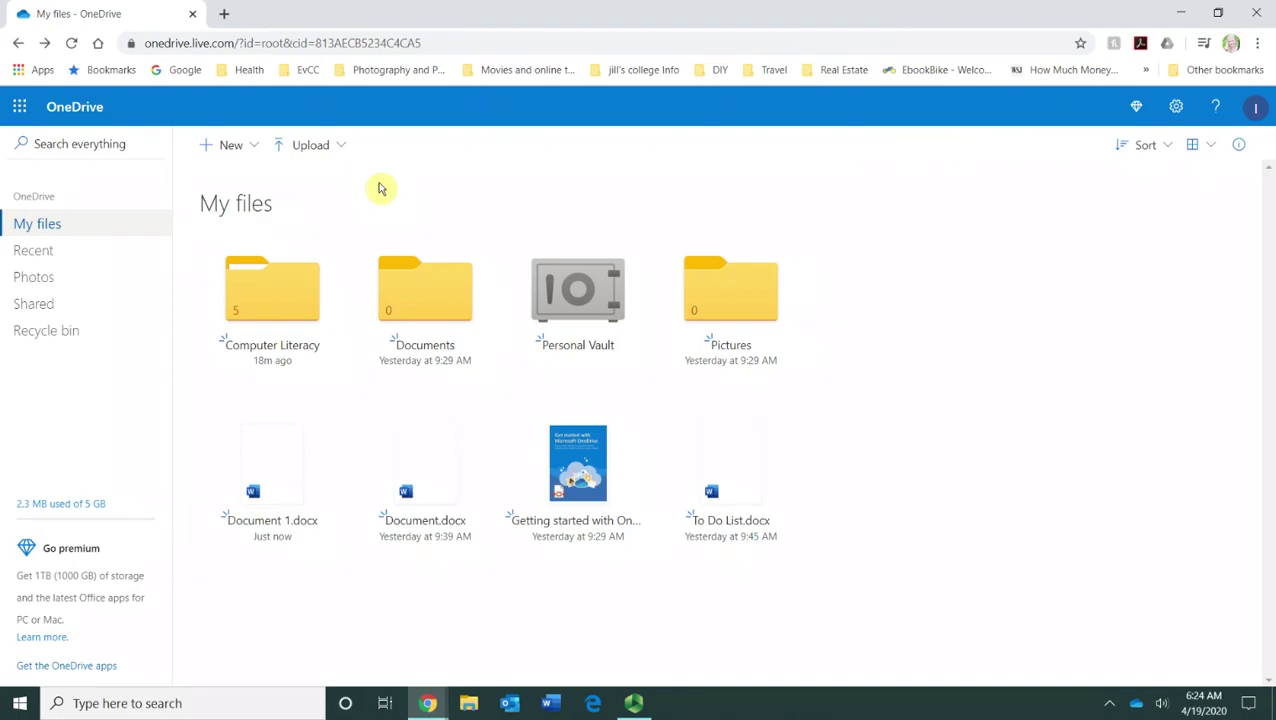
click(19, 110)
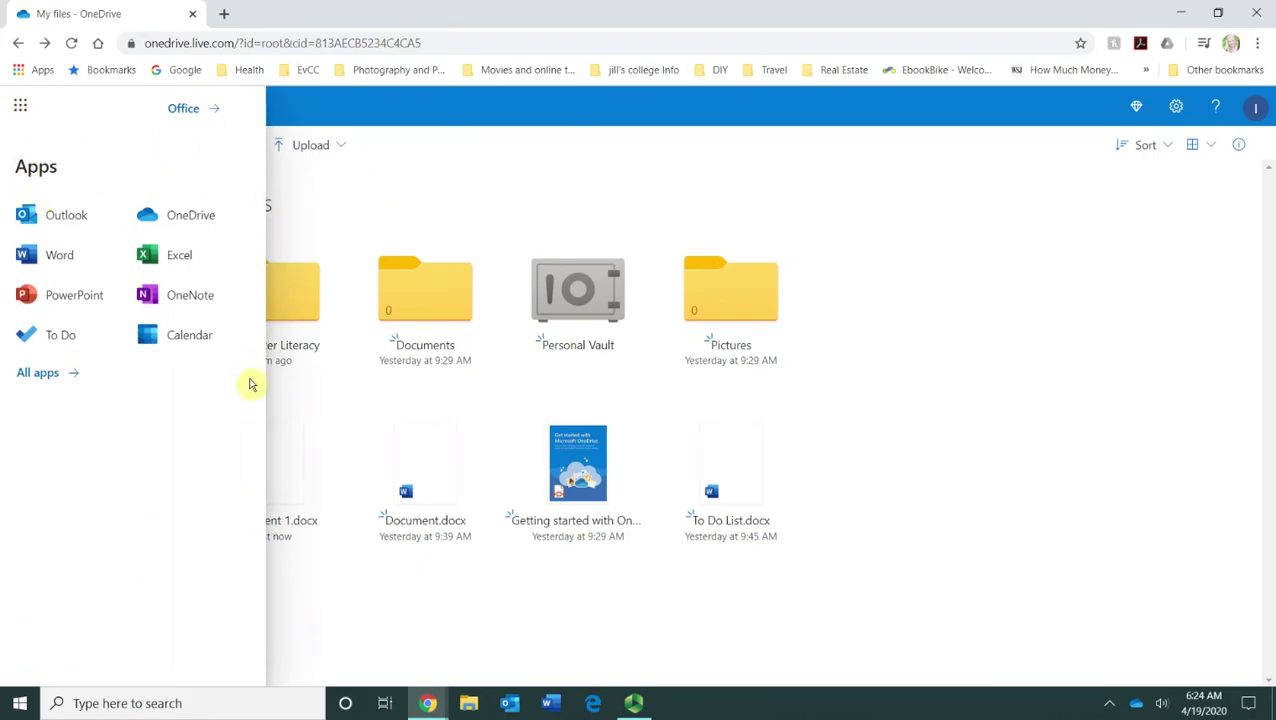
click(461, 188)
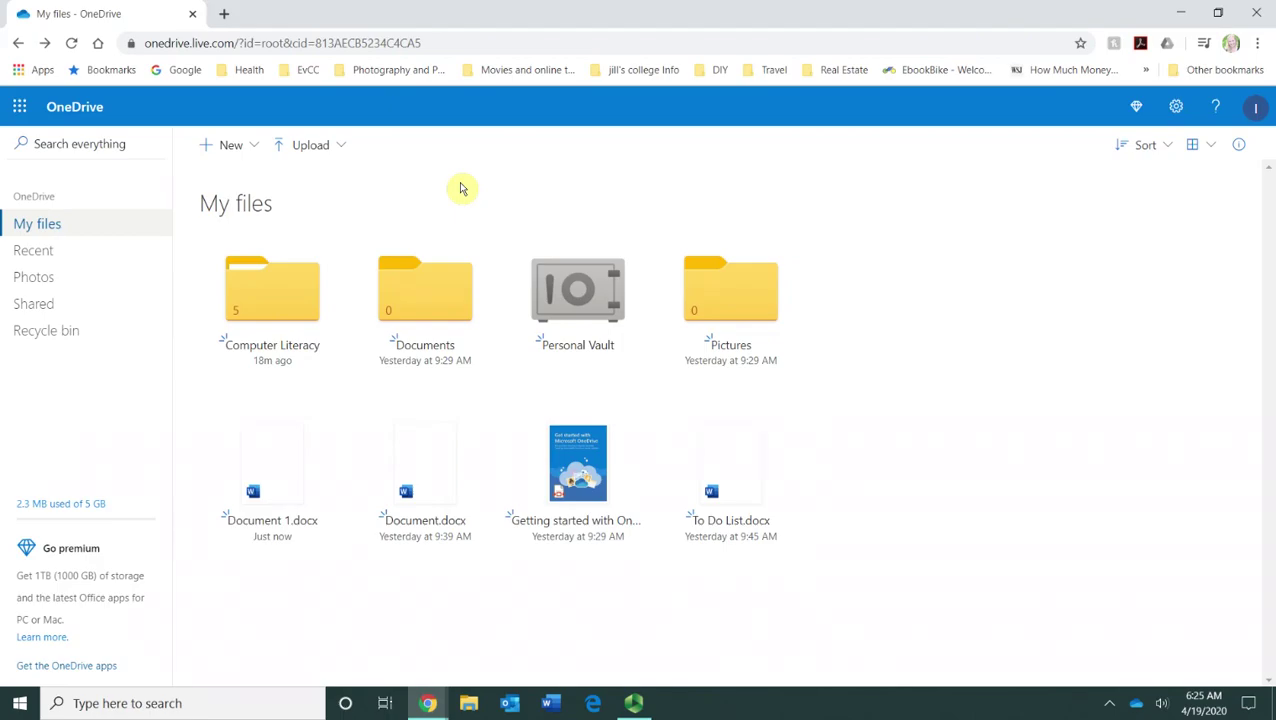
Step: Create a new Word document in the Word subfolder of the Computer Literacy folder
click(282, 310)
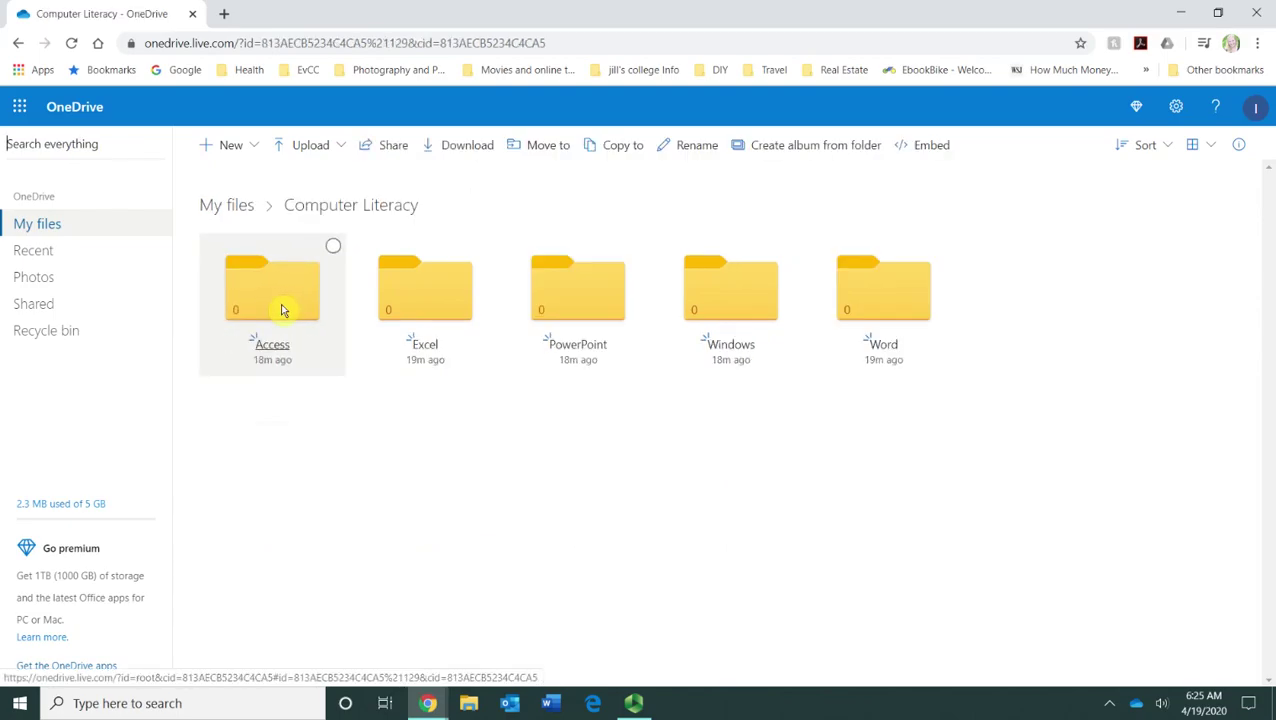
click(899, 292)
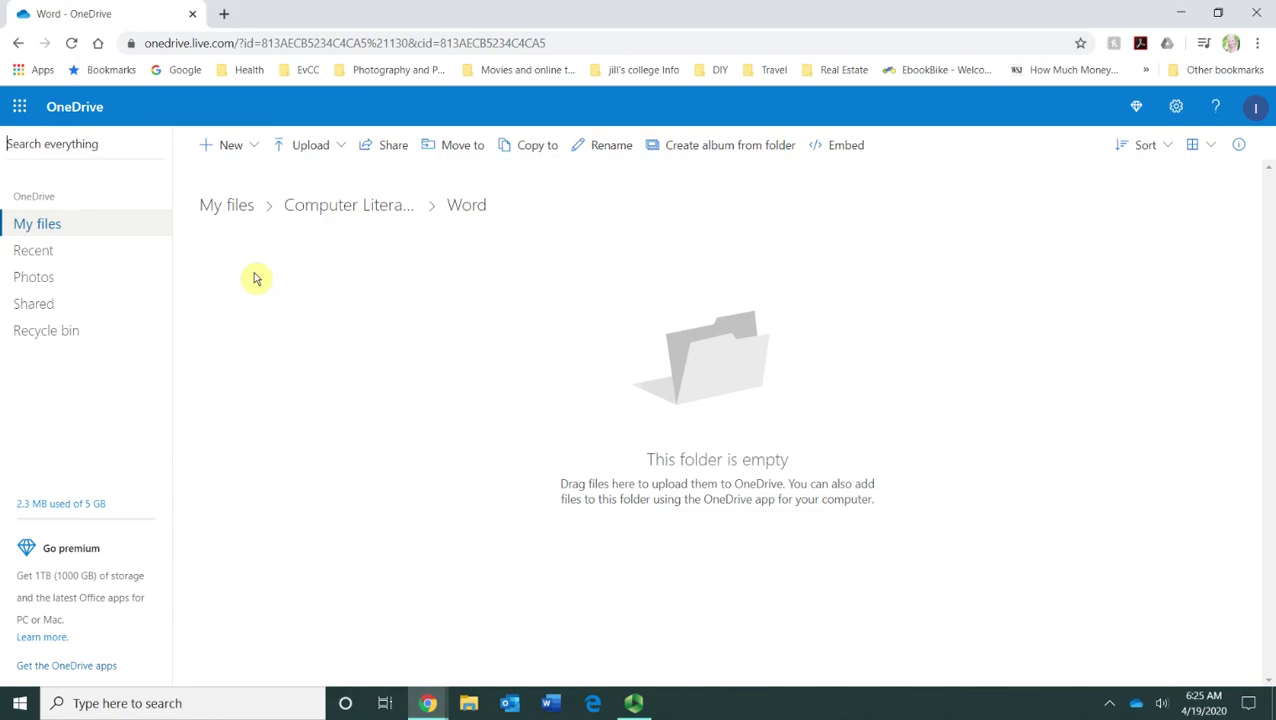
click(247, 148)
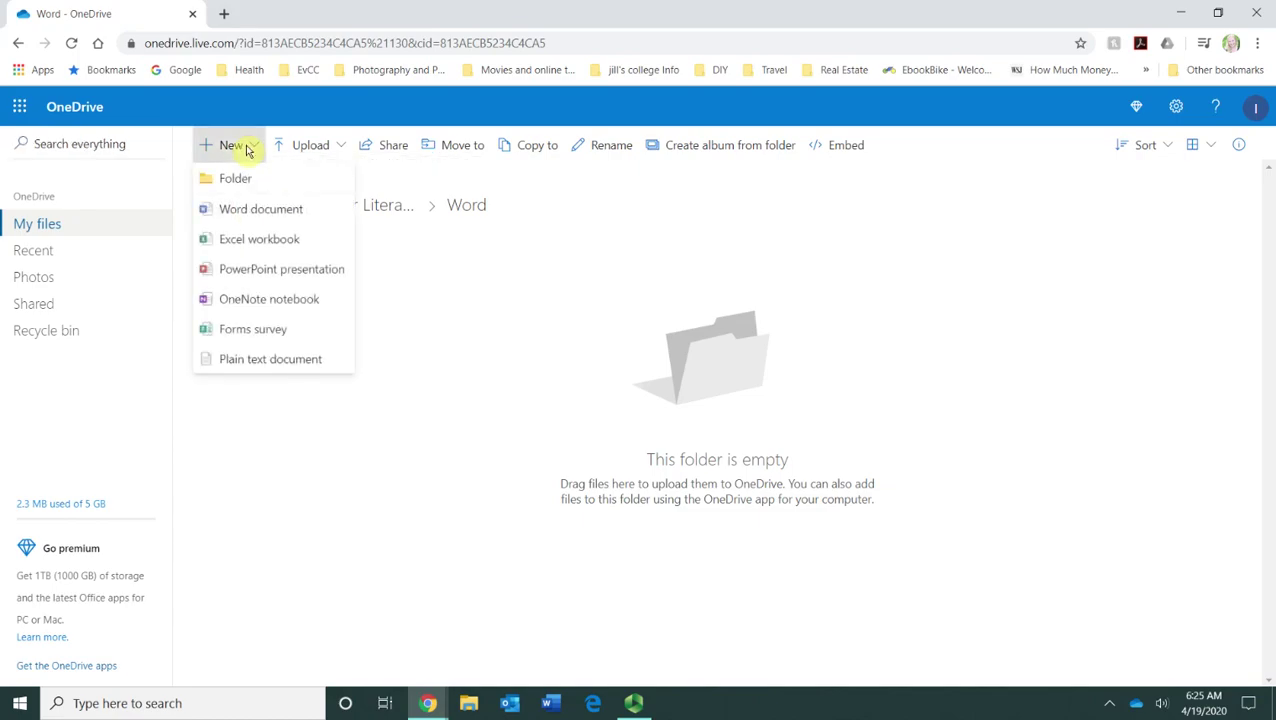
click(300, 218)
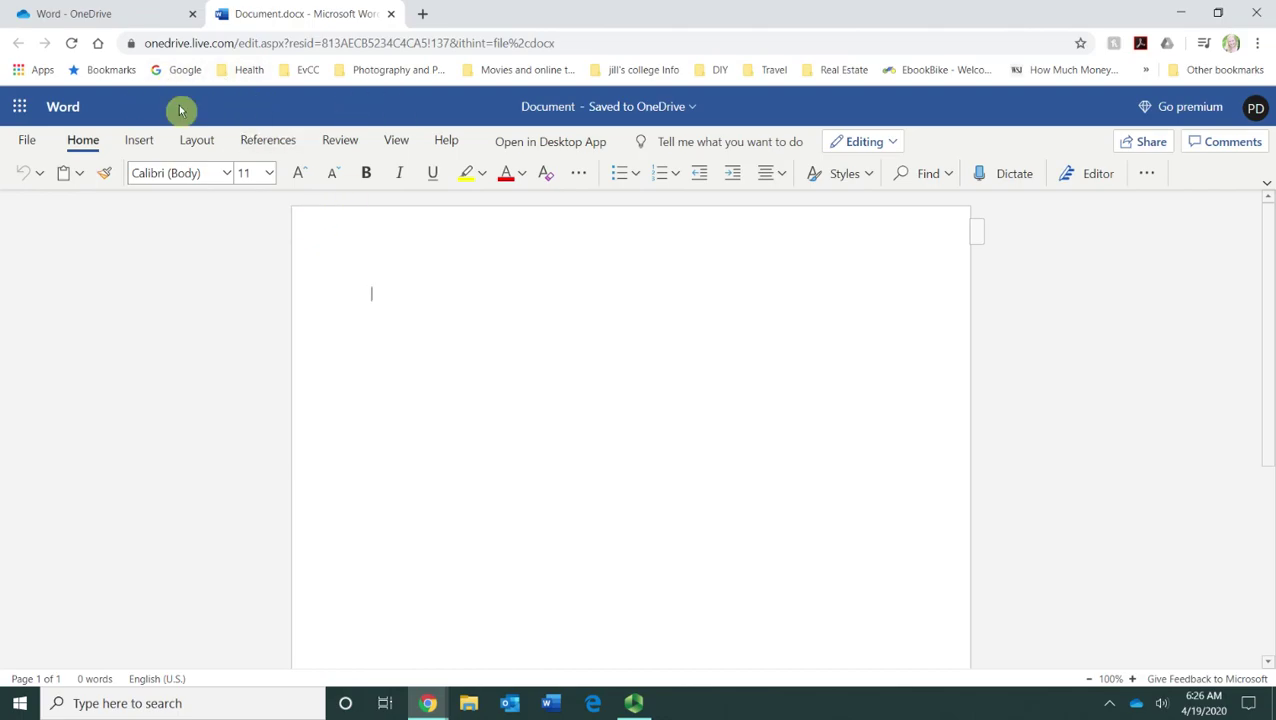
click(19, 108)
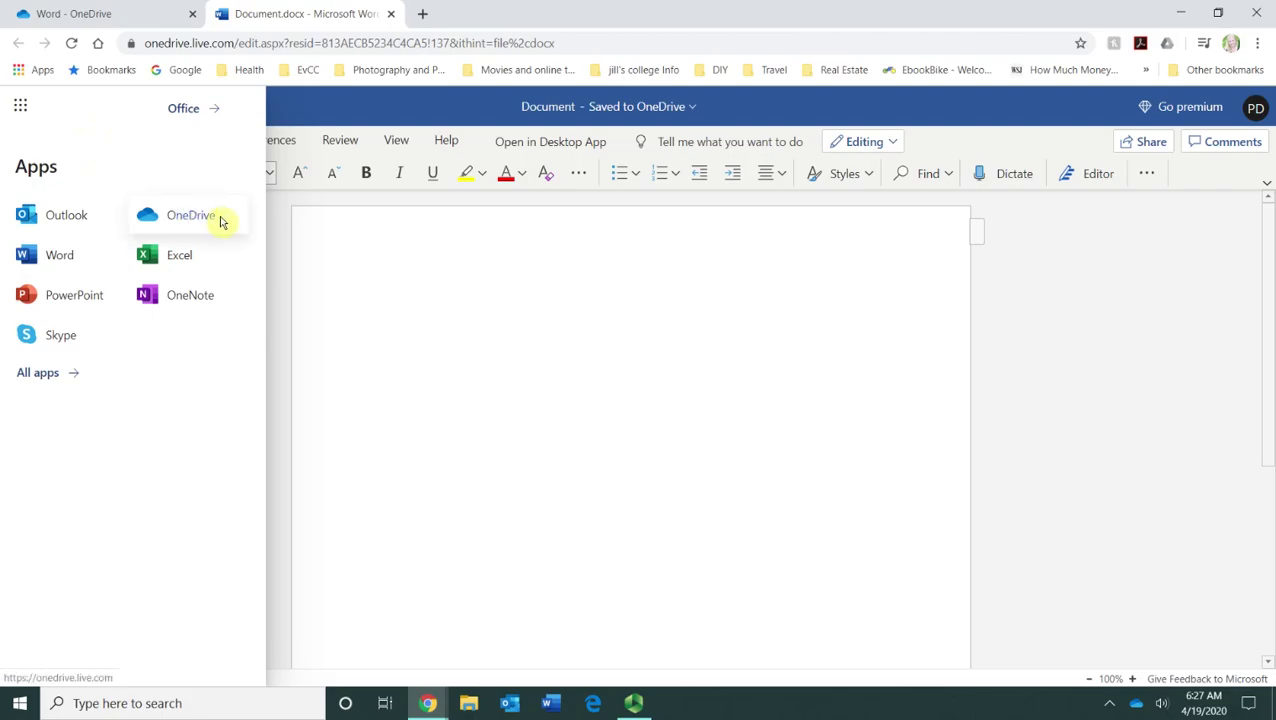
click(338, 105)
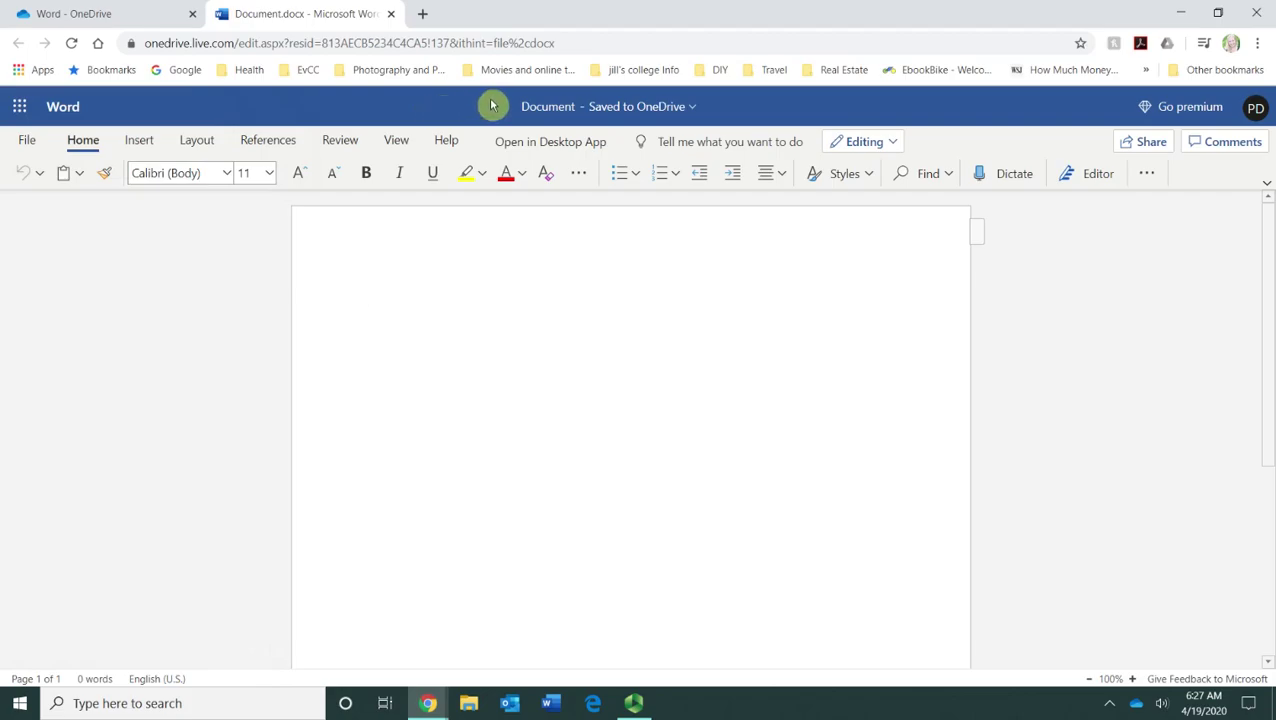
Step: Rename the new document as To Do List
click(547, 107)
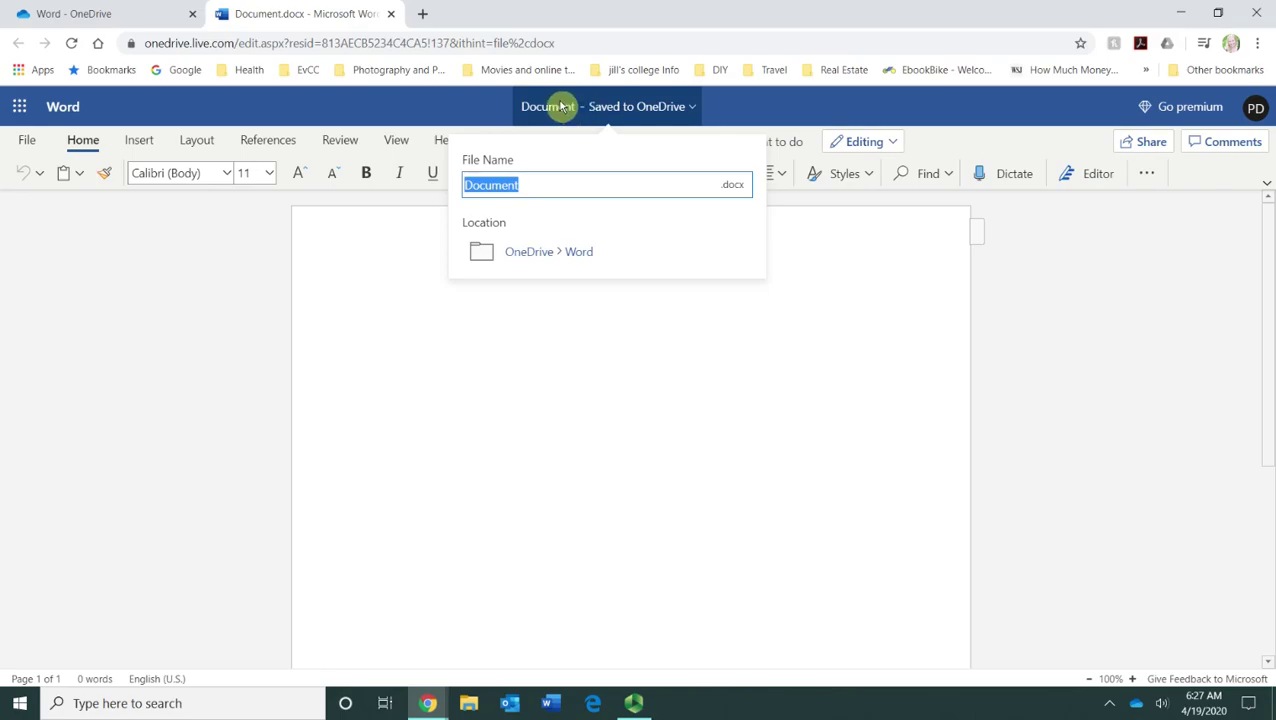
text(To Do Lis)
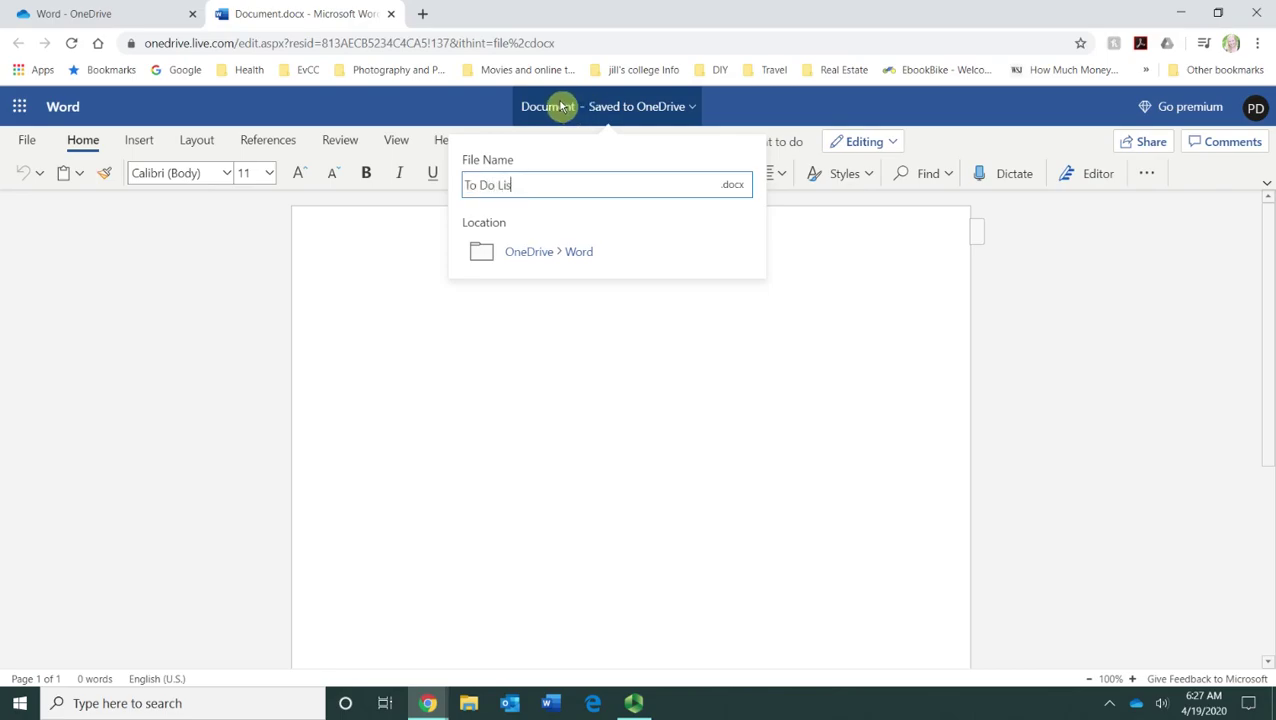
text(t)
key(Return)
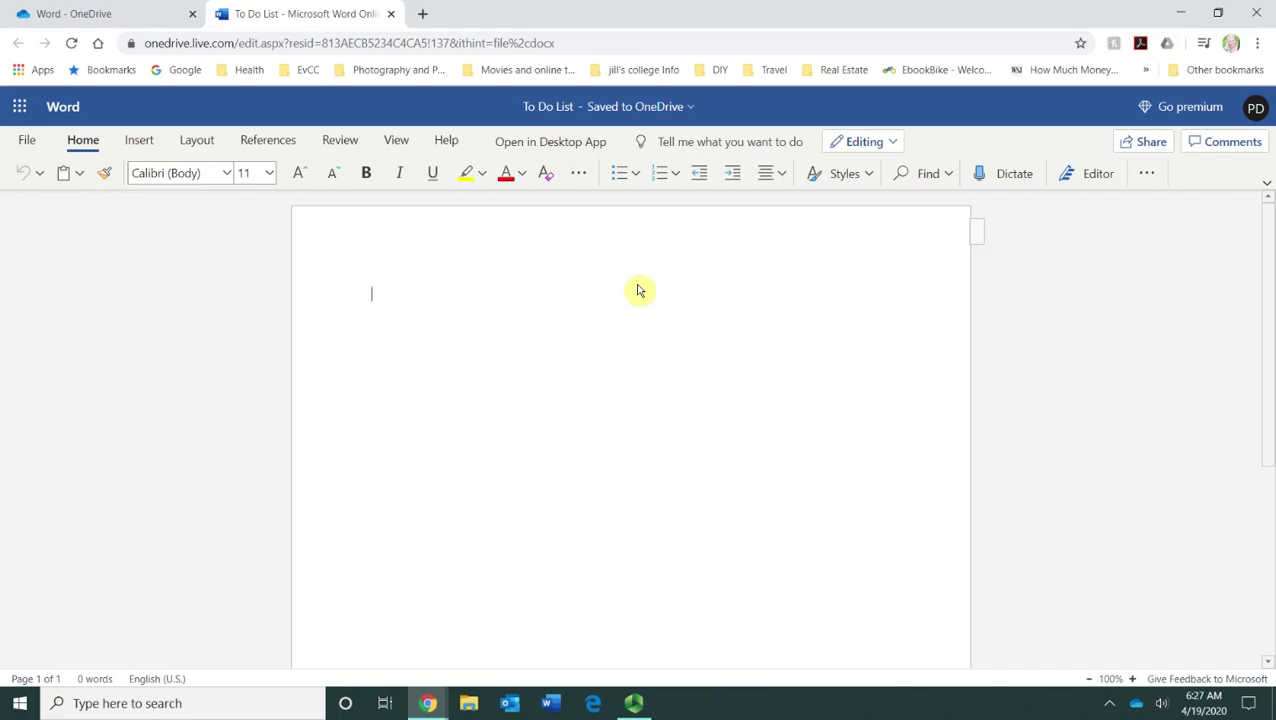
Step: Write on separate lines: To Do List, Record a video, Give the dog a bath, Take a walk, Grade some papers, Make a difference in some small way
text(To Do List)
key(Return)
text(Record)
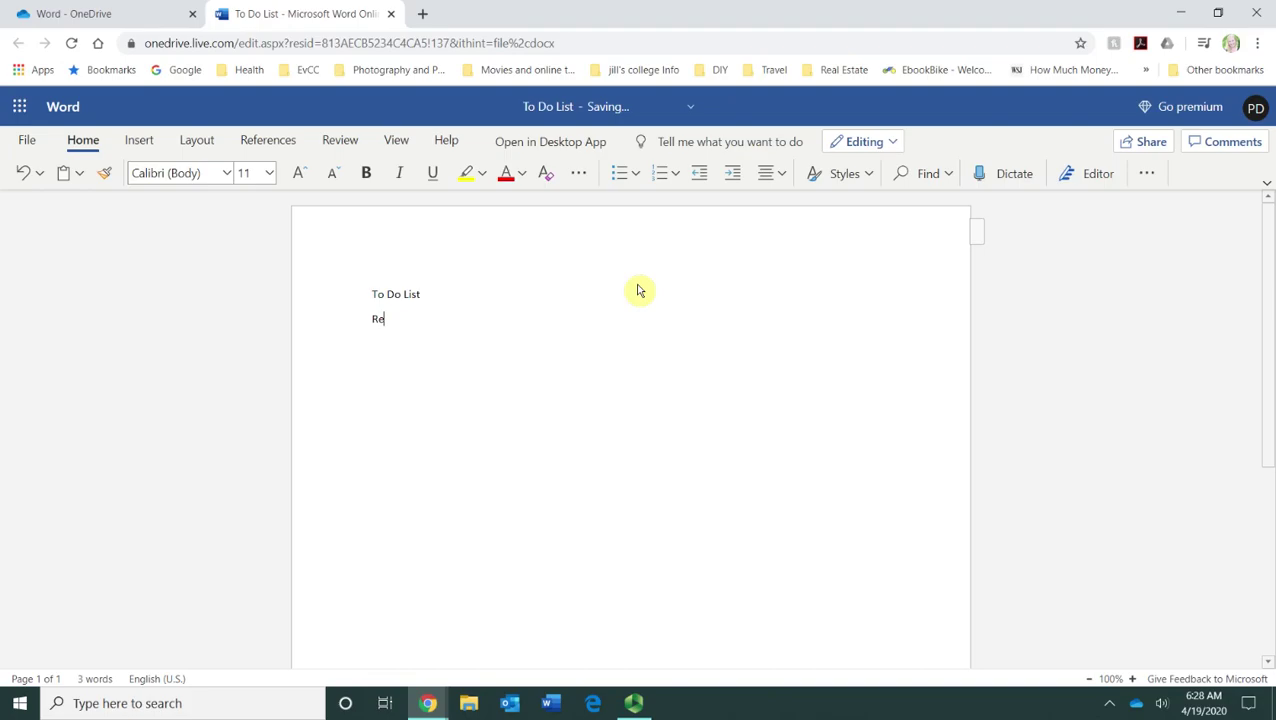
text( a video)
key(Return)
text(Give the dog a bath)
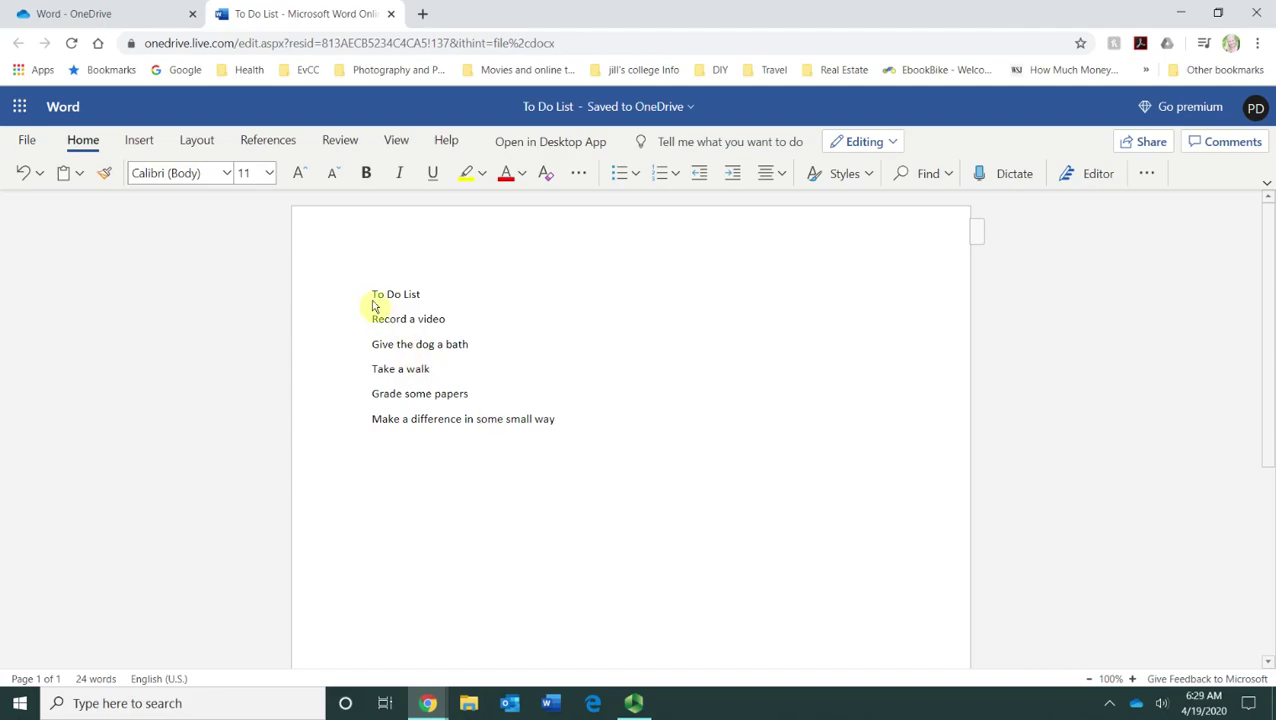
Step: Make the To Do List heading bold and underlined and set its font size to 14
drag(377, 297, 445, 294)
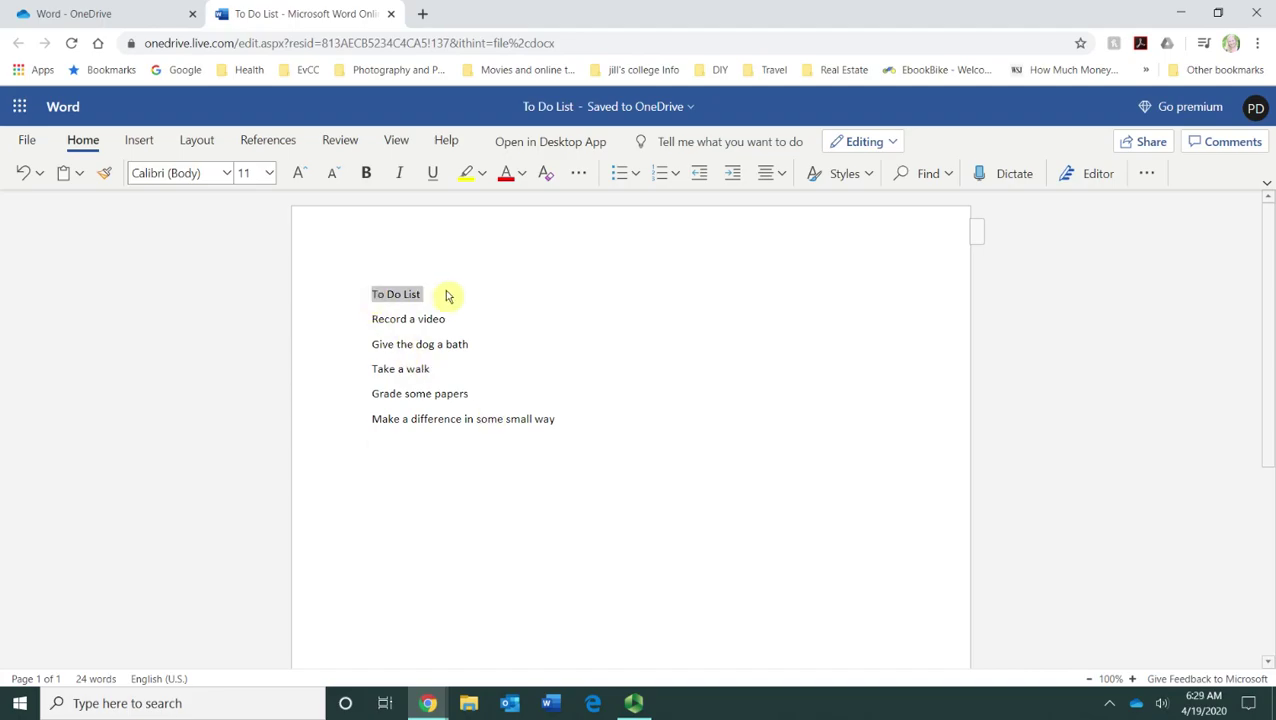
click(367, 176)
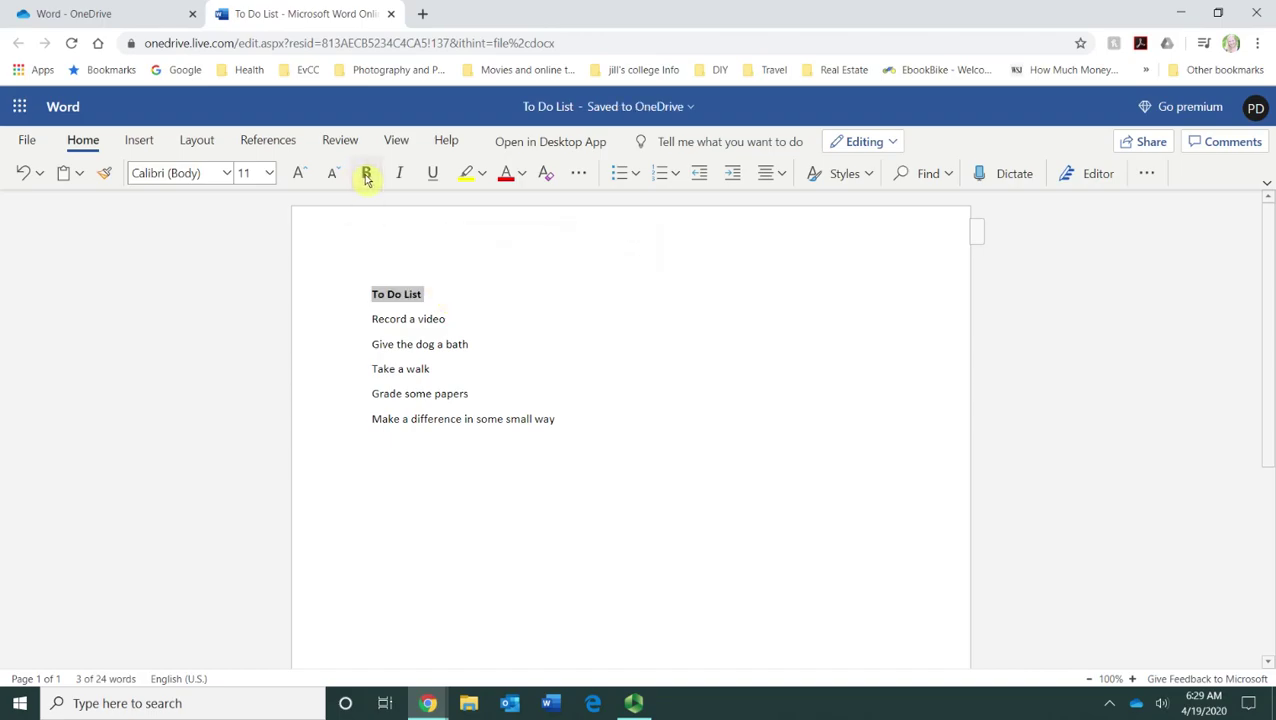
click(433, 177)
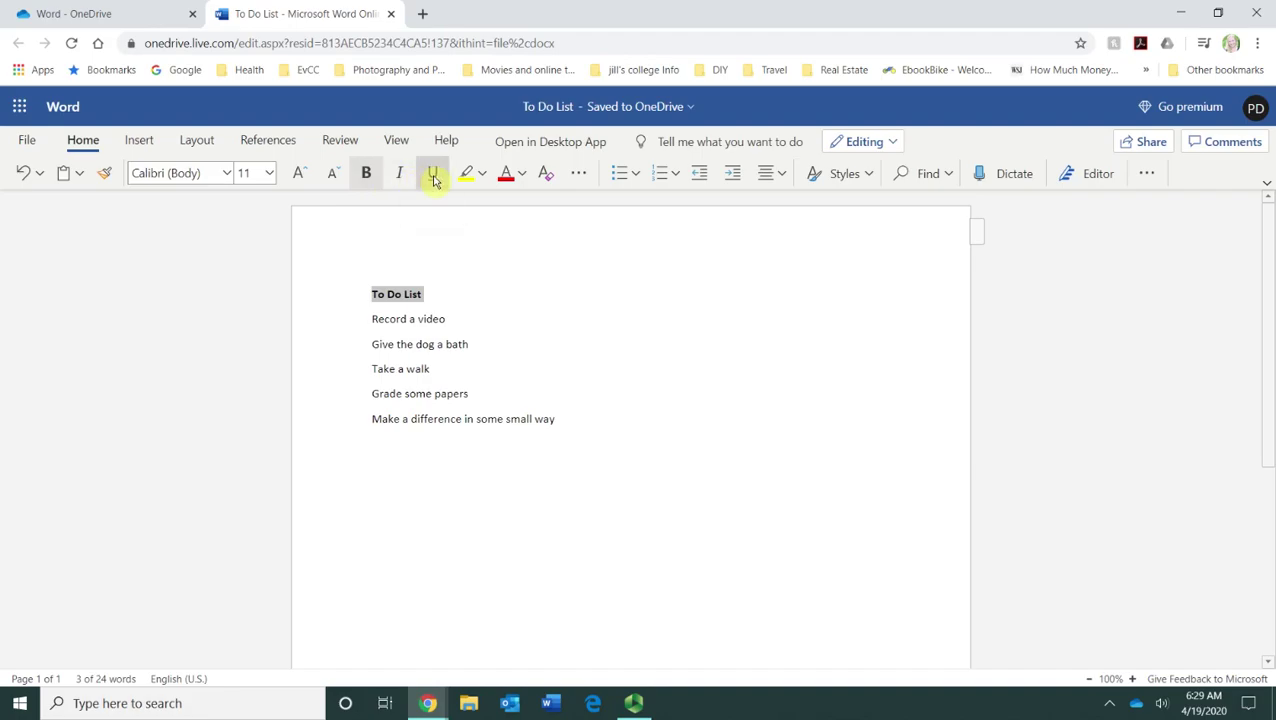
click(270, 174)
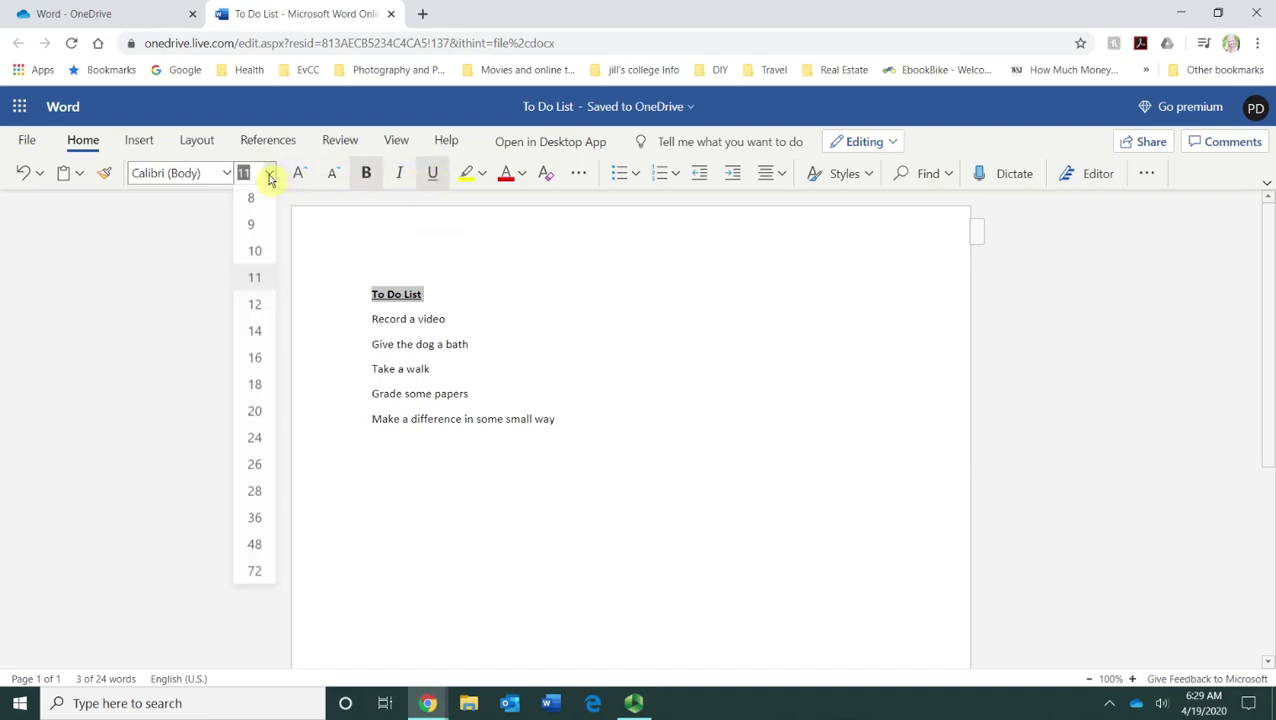
click(256, 332)
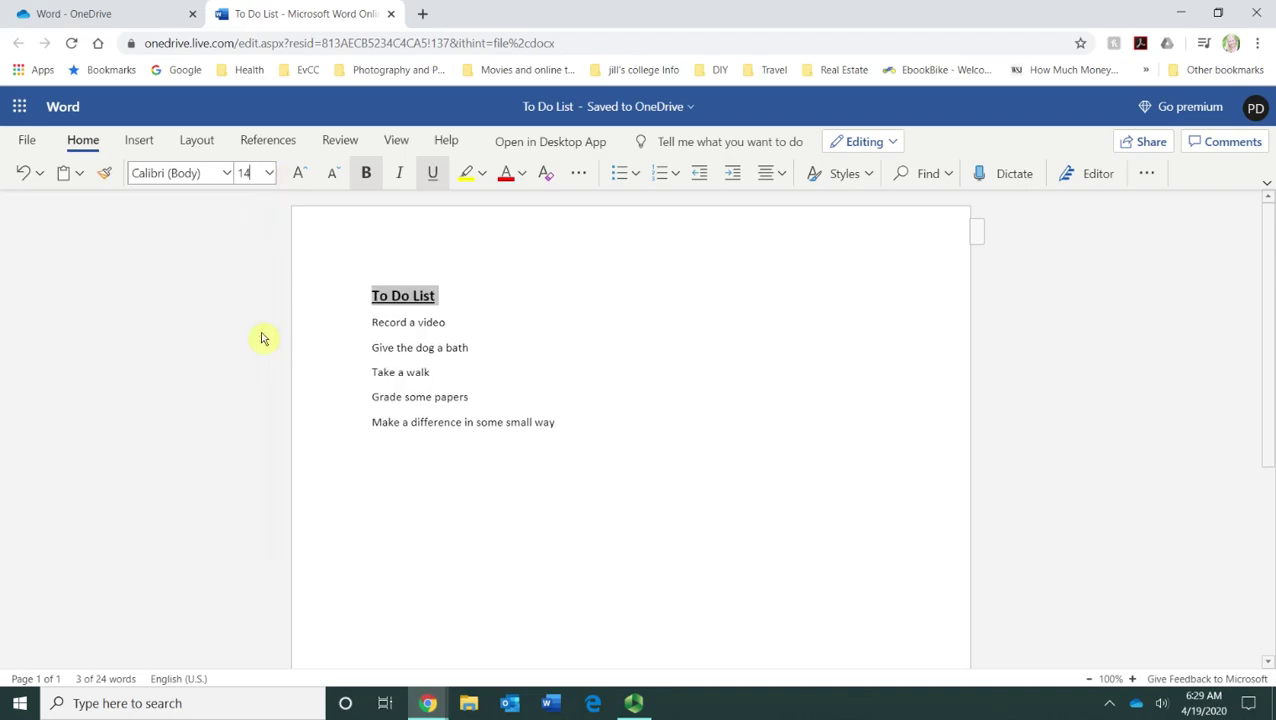
Step: Change the font of the heading and all the list lines to Bookman Old Style
click(345, 297)
drag(334, 296, 584, 419)
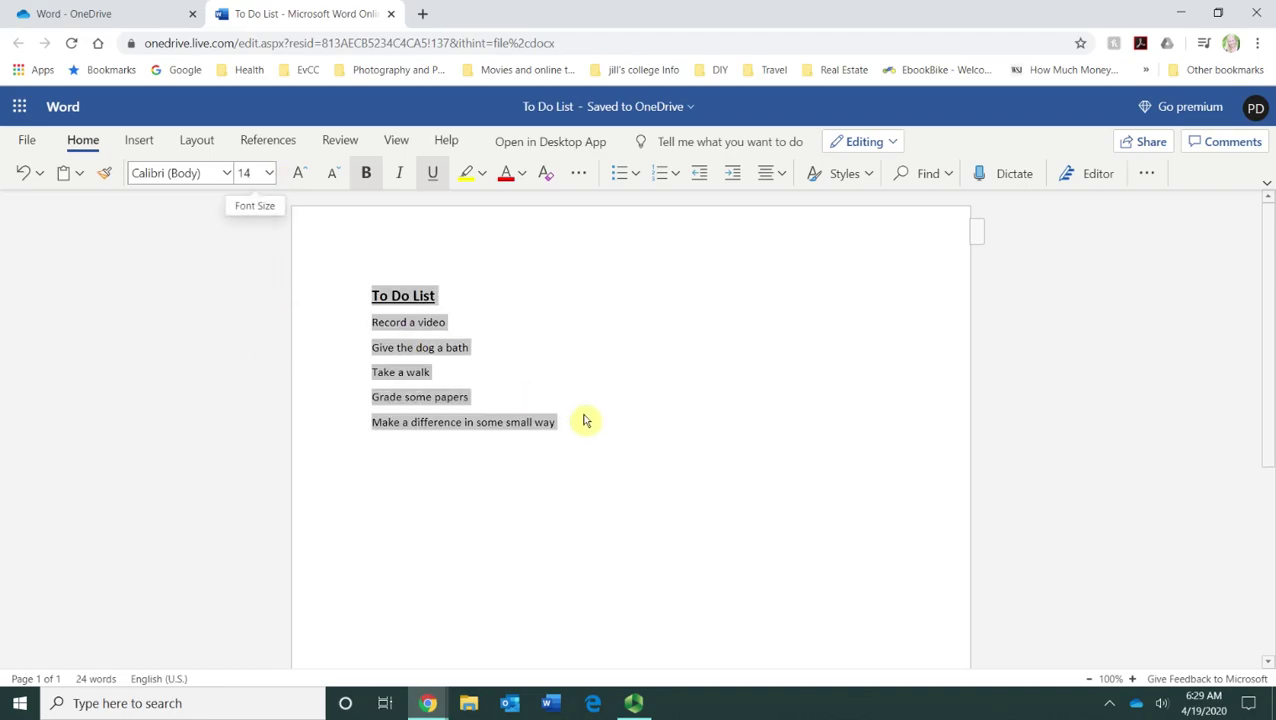
click(226, 173)
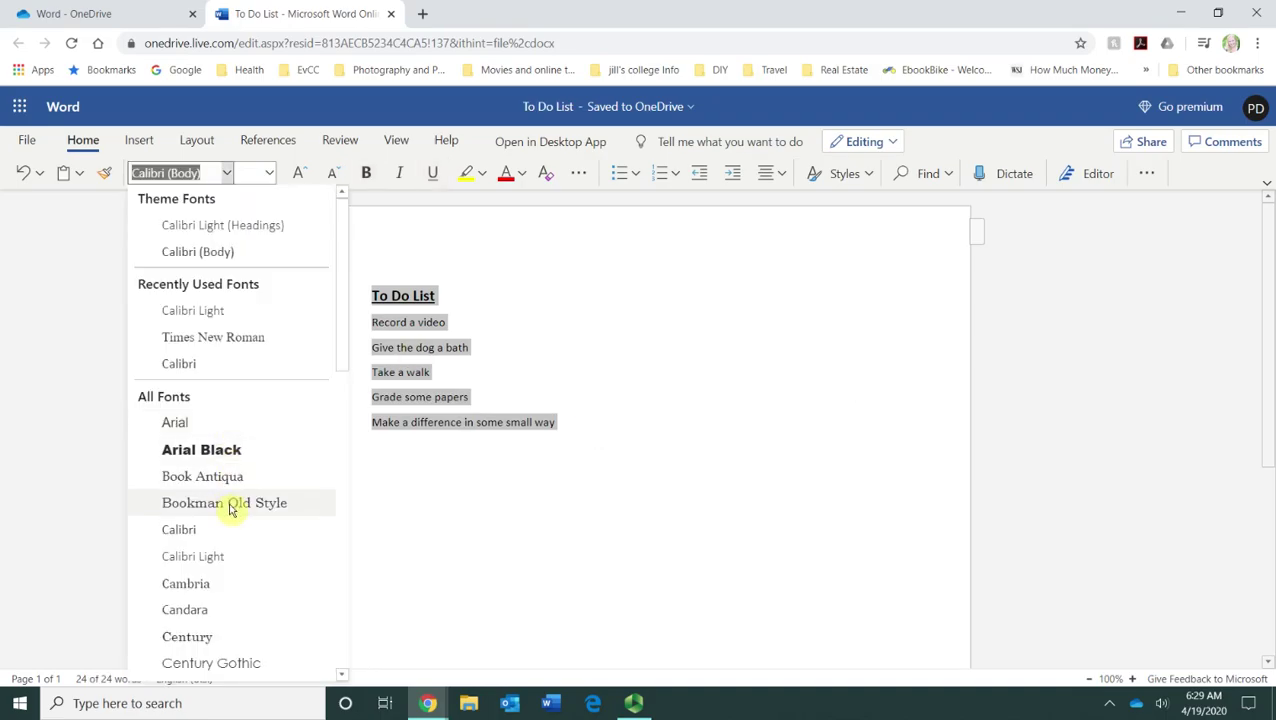
click(232, 508)
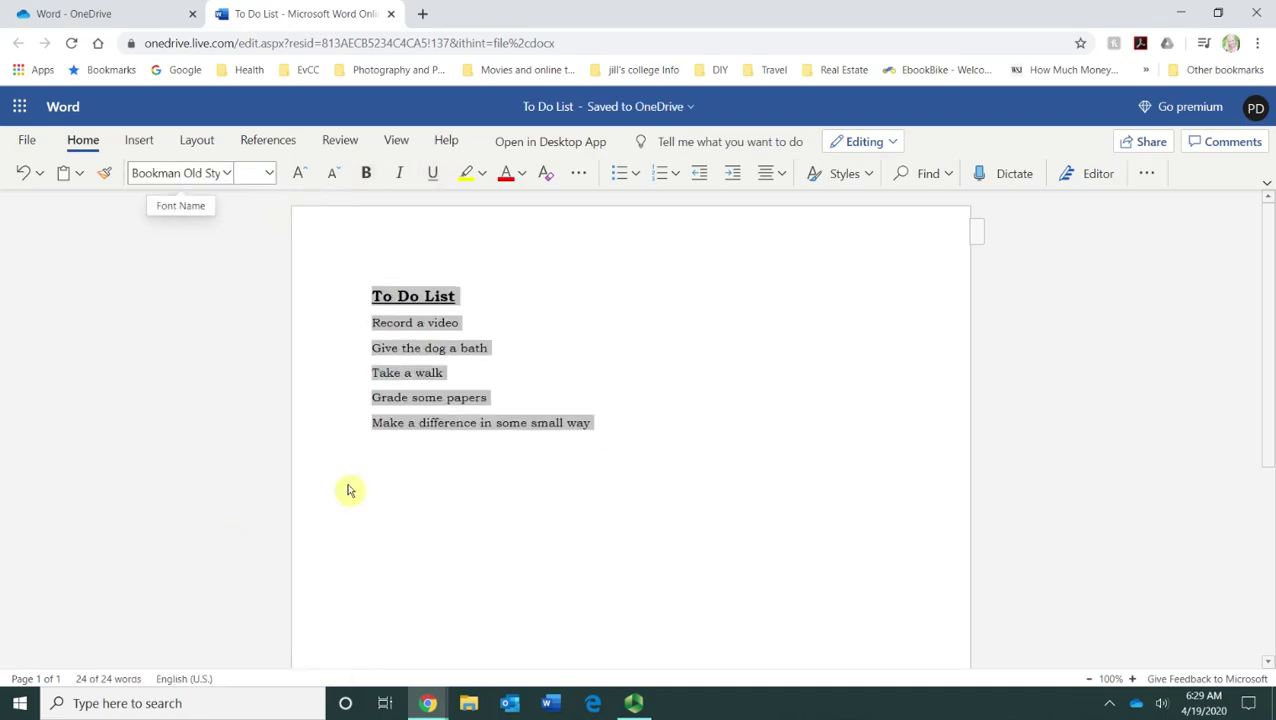
Step: Set the font color of the To Do List heading to blue from the theme colors
click(356, 297)
click(356, 300)
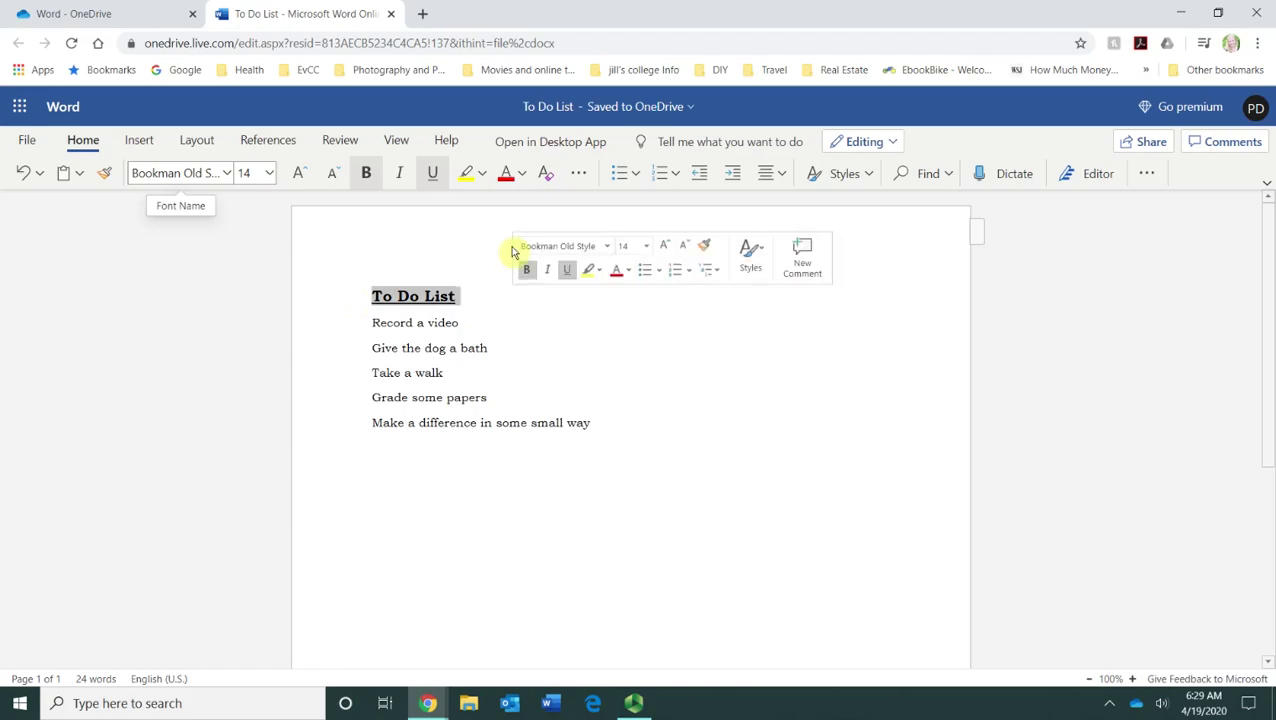
click(522, 178)
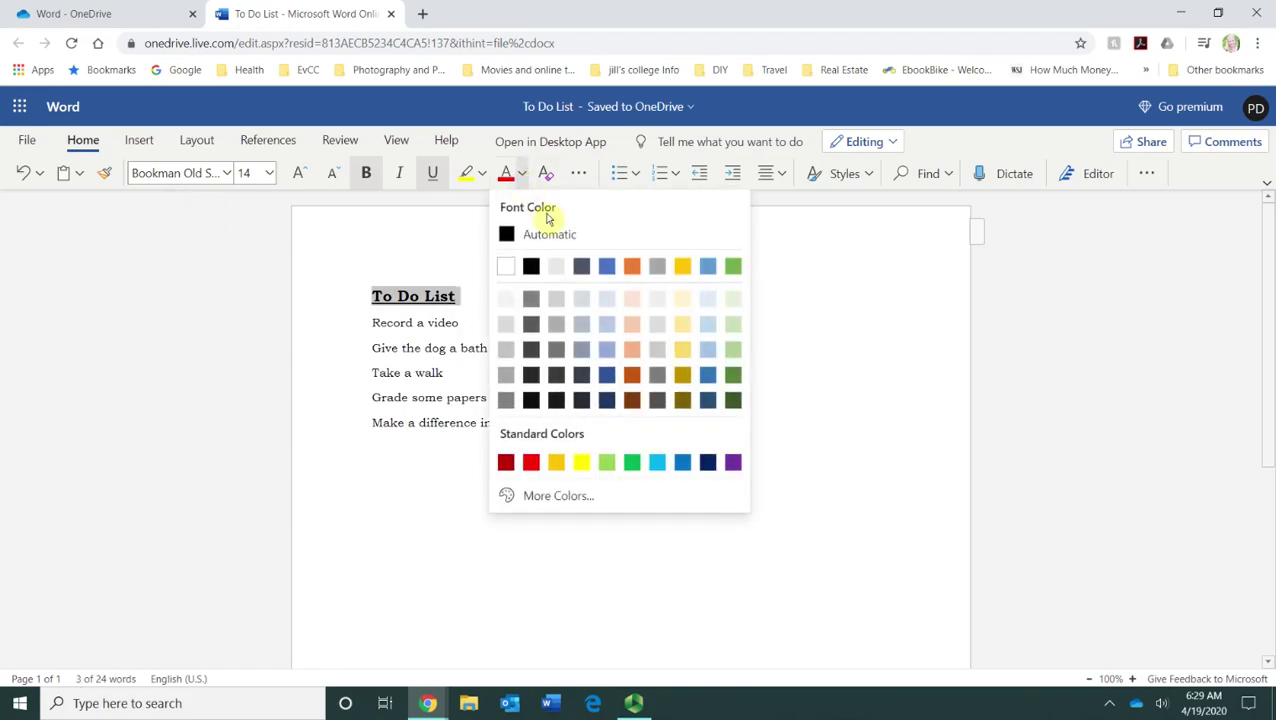
click(607, 268)
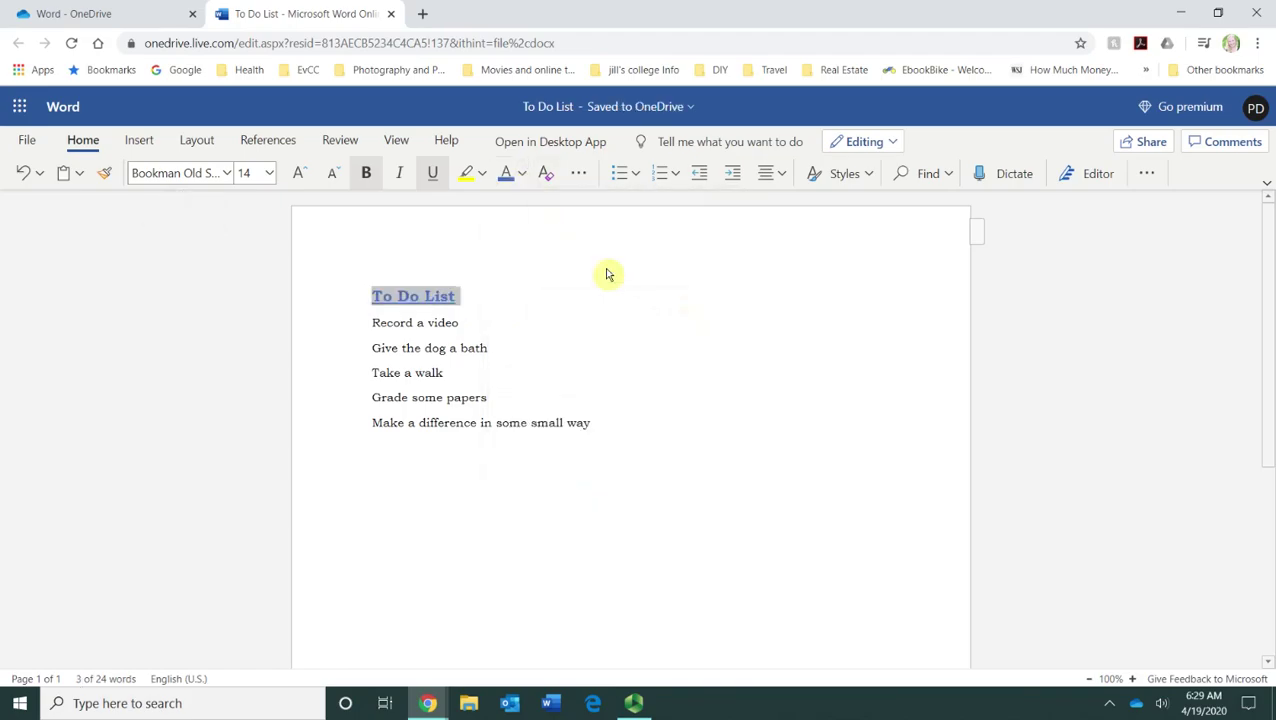
Step: Highlight the line "Make a difference in some small way" in yellow
drag(376, 424, 596, 424)
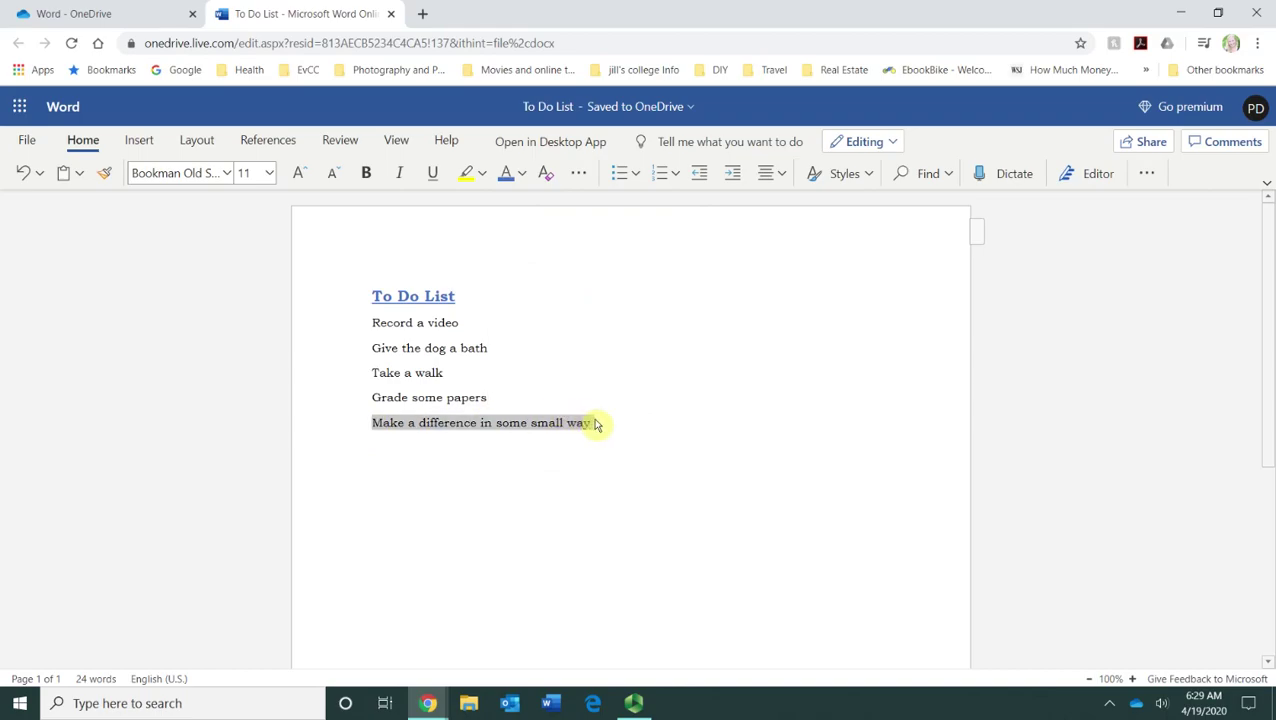
click(465, 176)
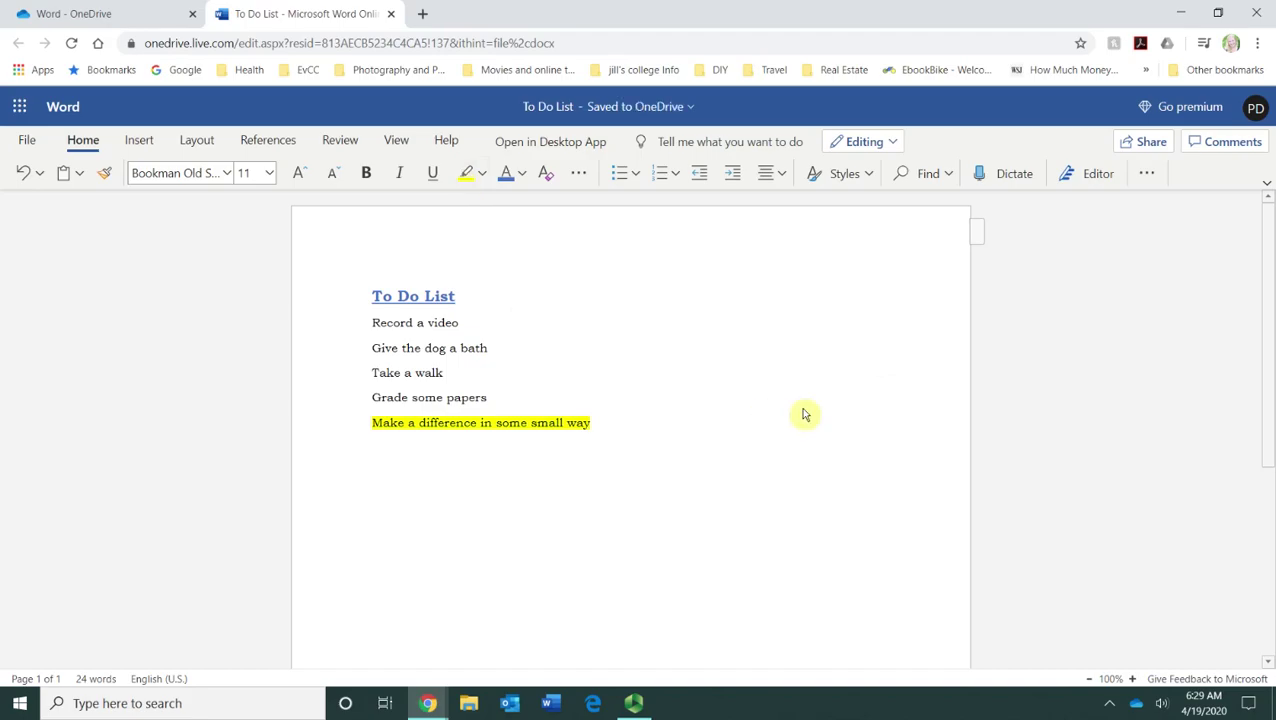
click(652, 283)
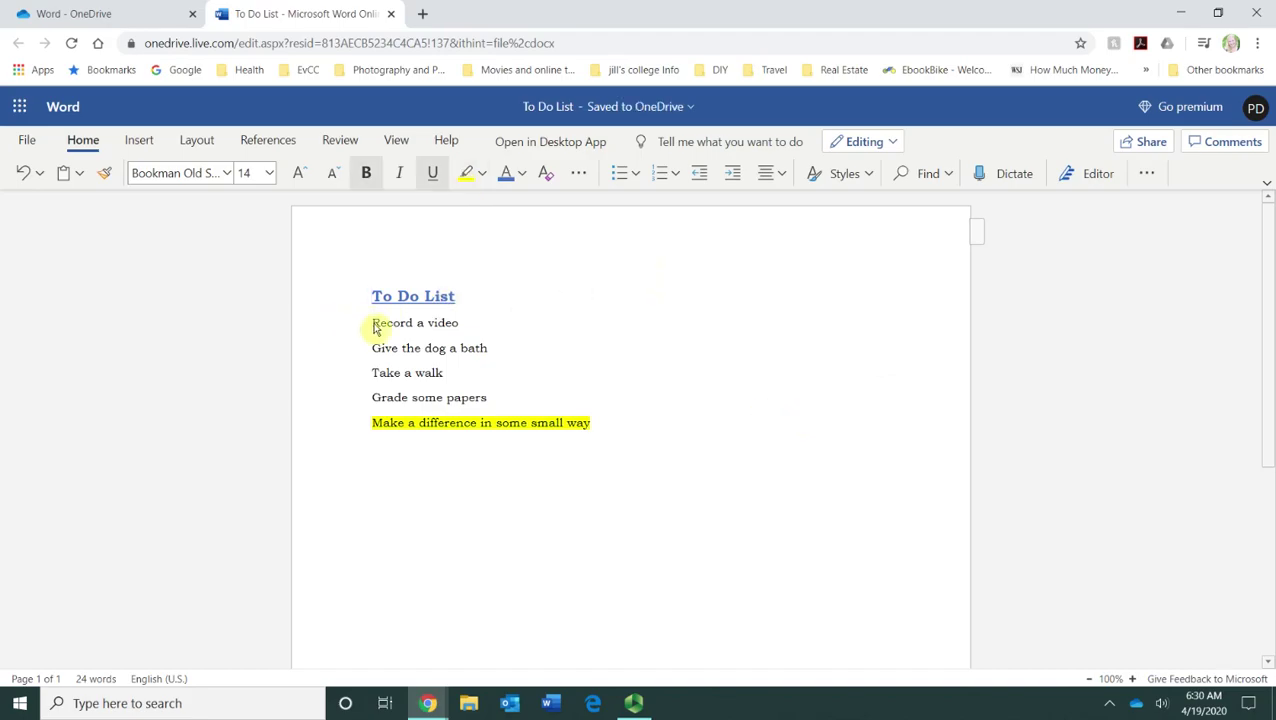
Step: Turn the five task lines below the heading into a numbered list
drag(373, 325, 649, 421)
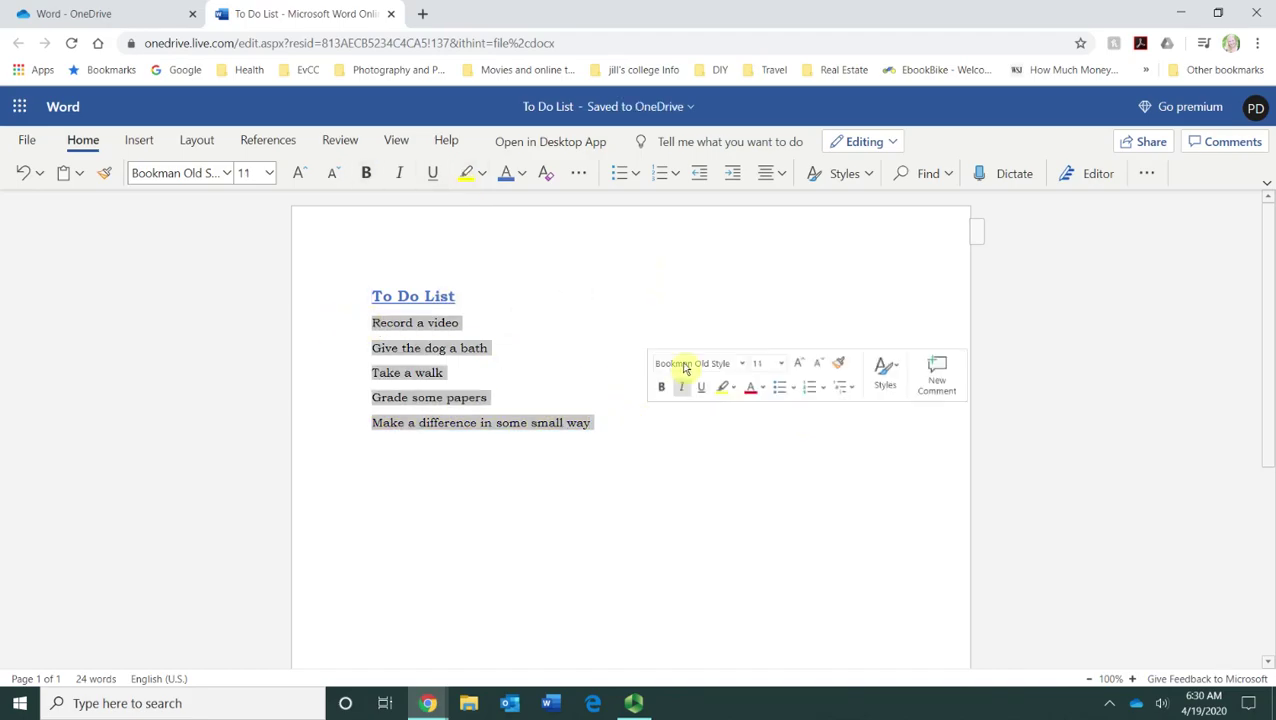
click(661, 176)
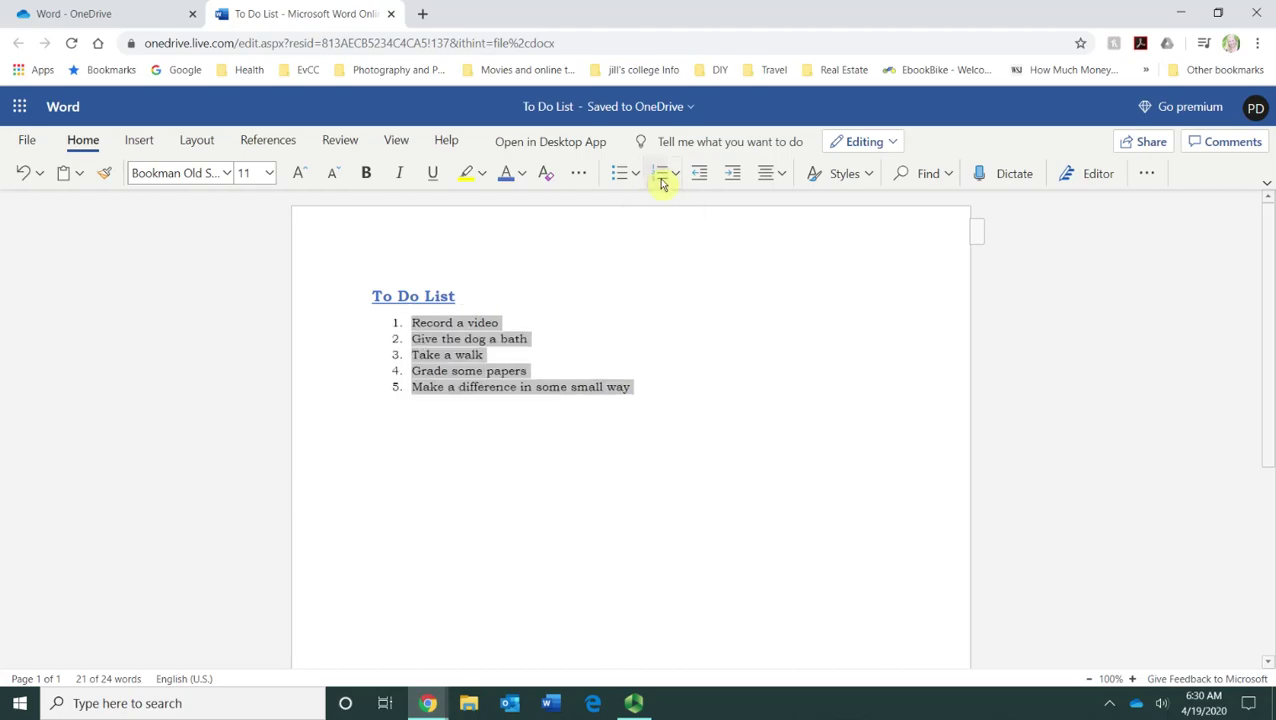
click(449, 487)
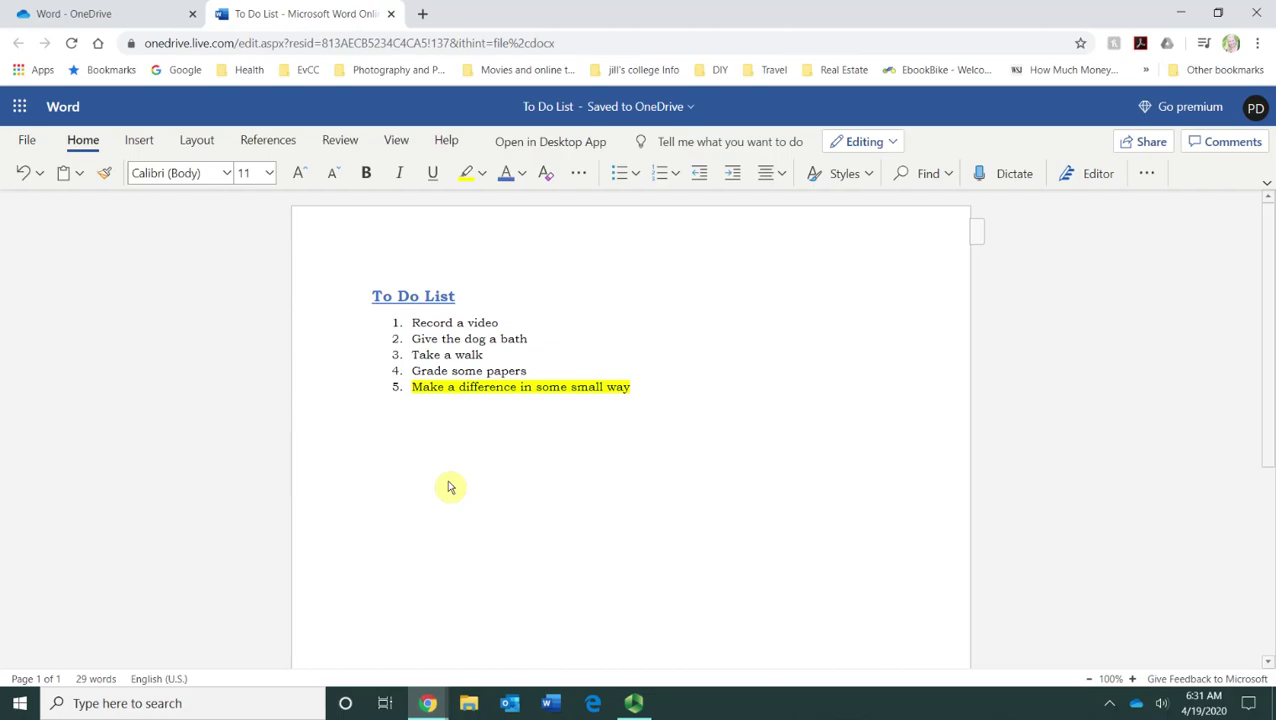
Step: Close the To Do List document and return to the Word folder in OneDrive
drag(456, 297, 410, 297)
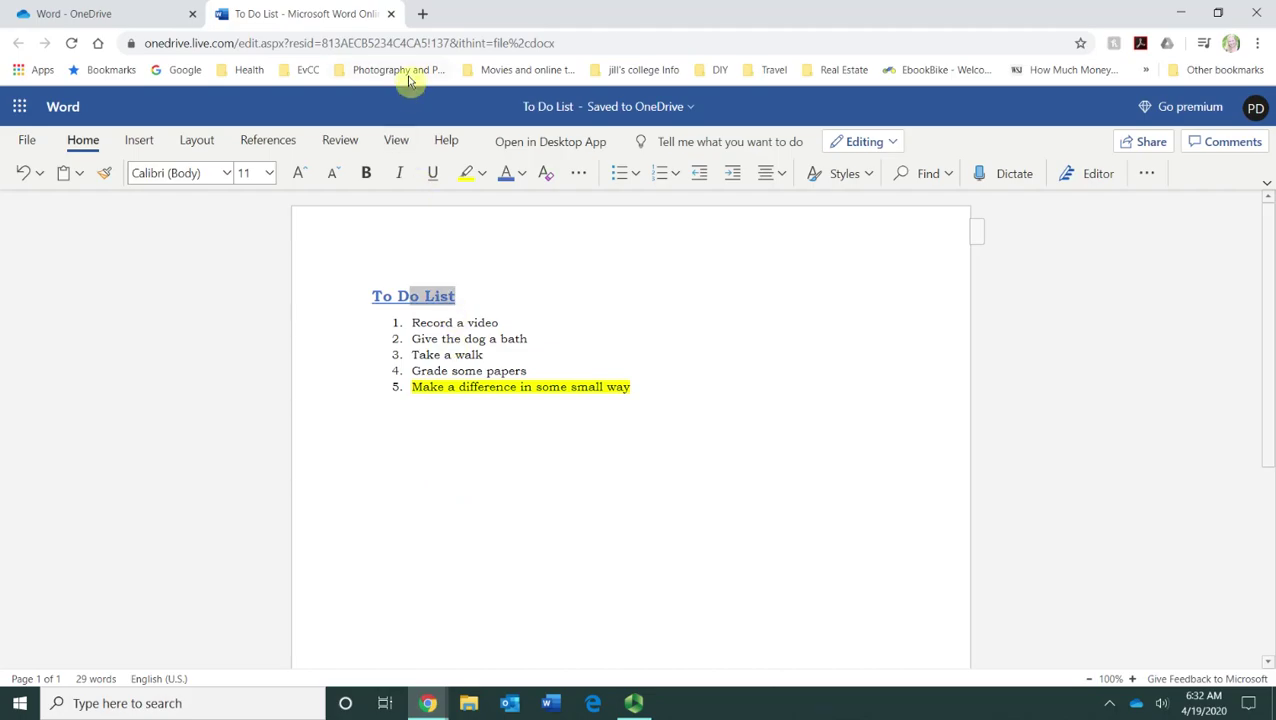
click(393, 14)
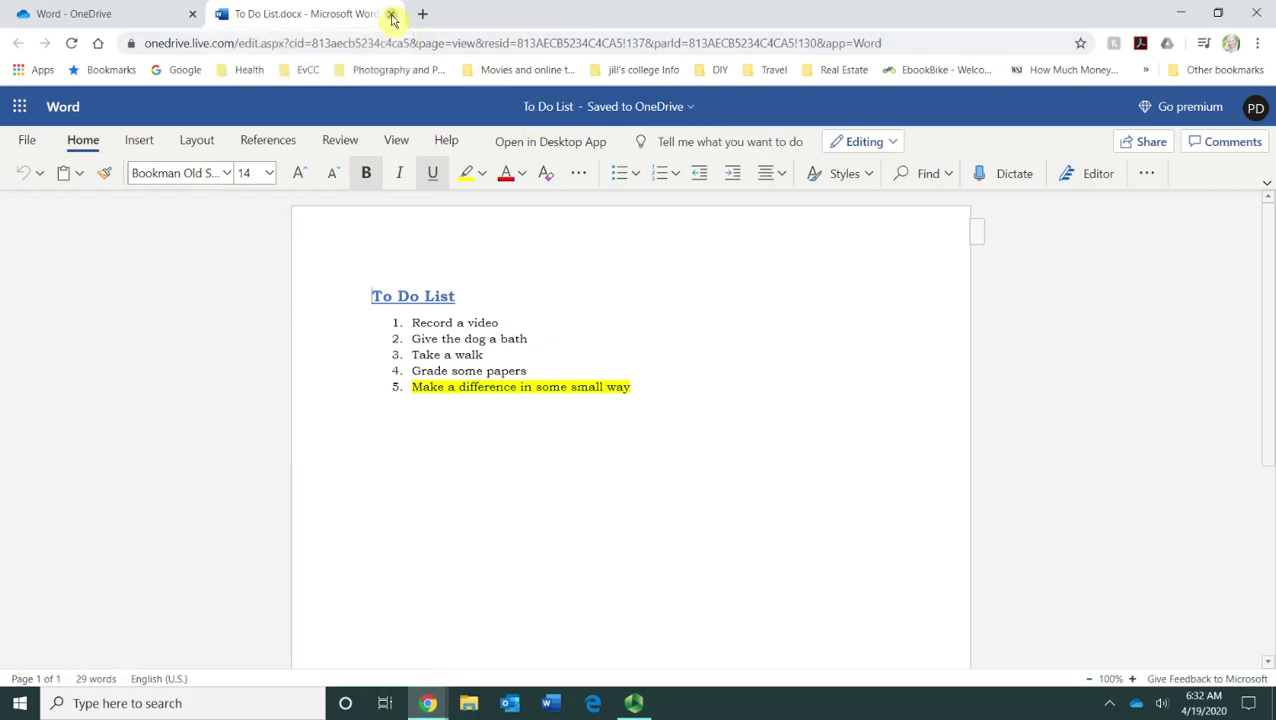
click(392, 17)
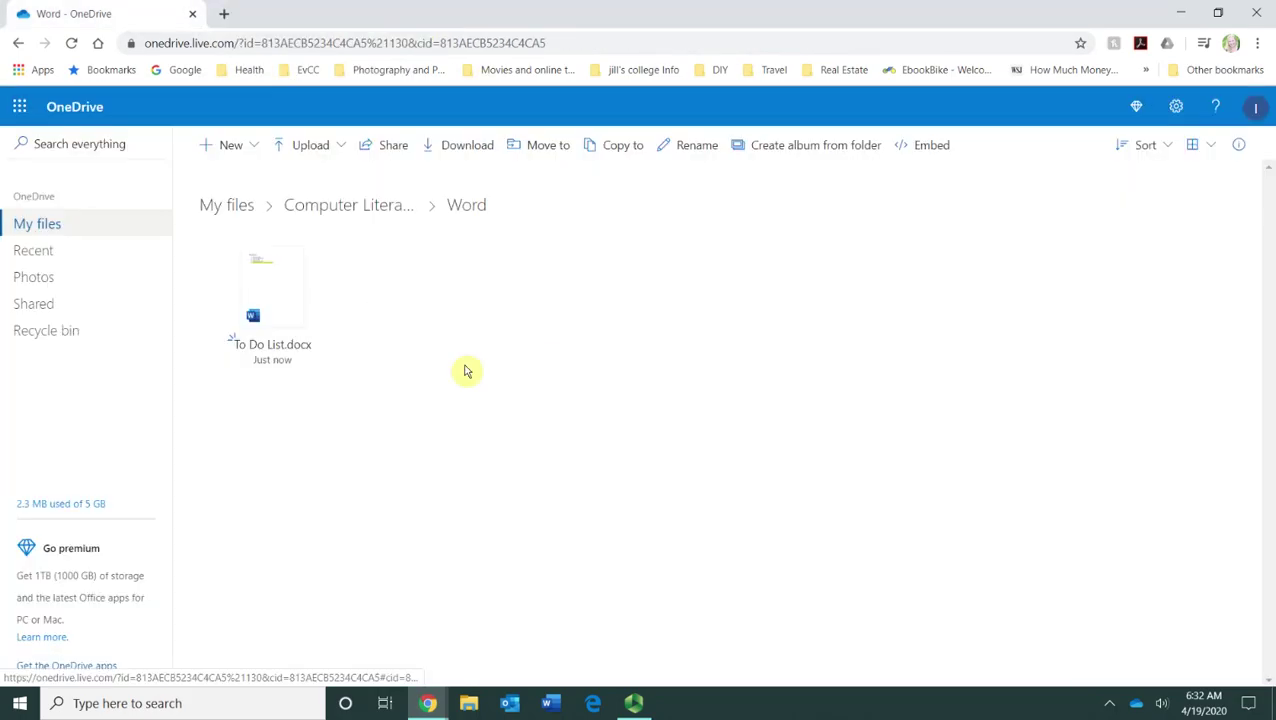
Step: Select To Do List.docx in the Word folder and view the options for opening it
click(334, 250)
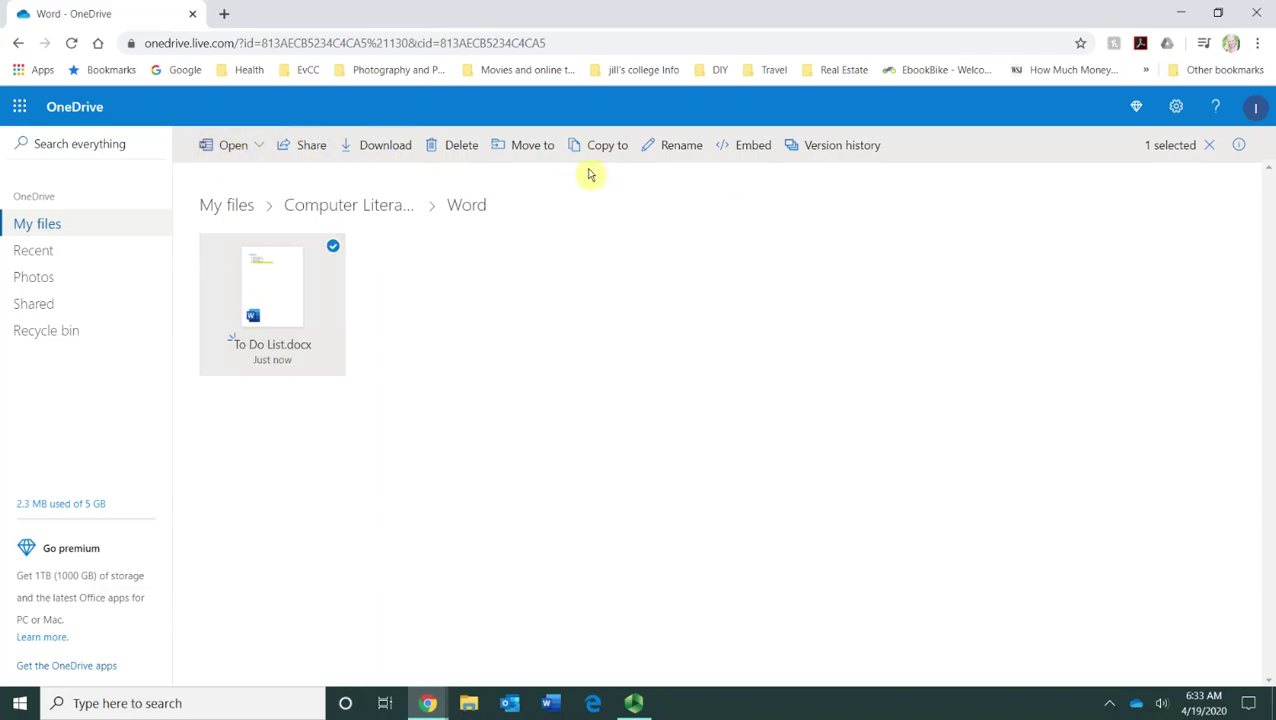
click(256, 147)
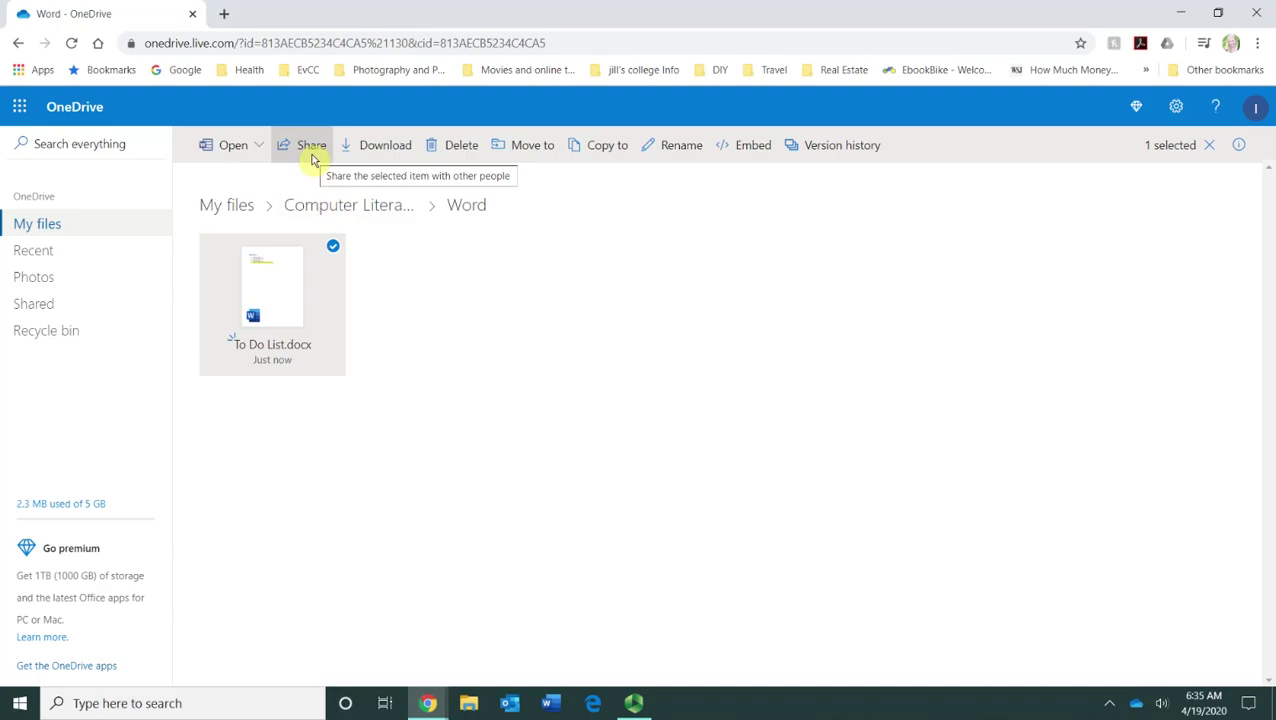
Step: Create and copy a sharing link for To Do List.docx that lets anyone with the link edit
click(310, 147)
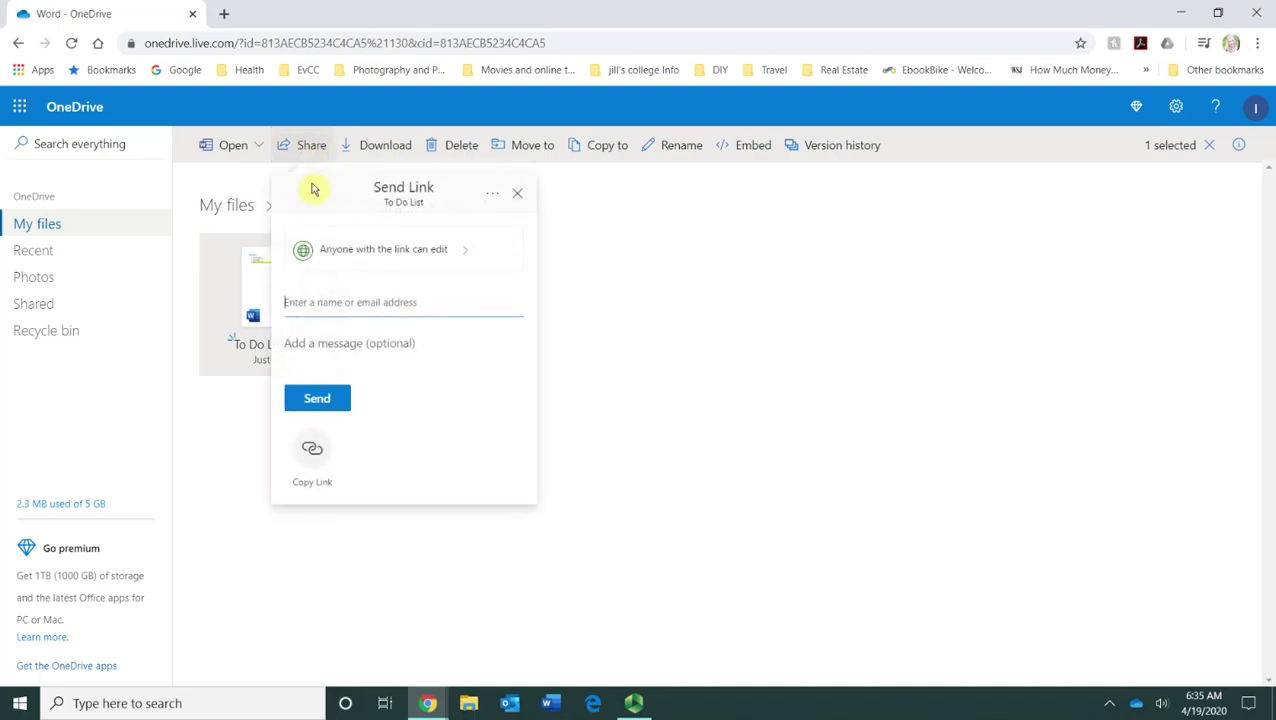
click(485, 260)
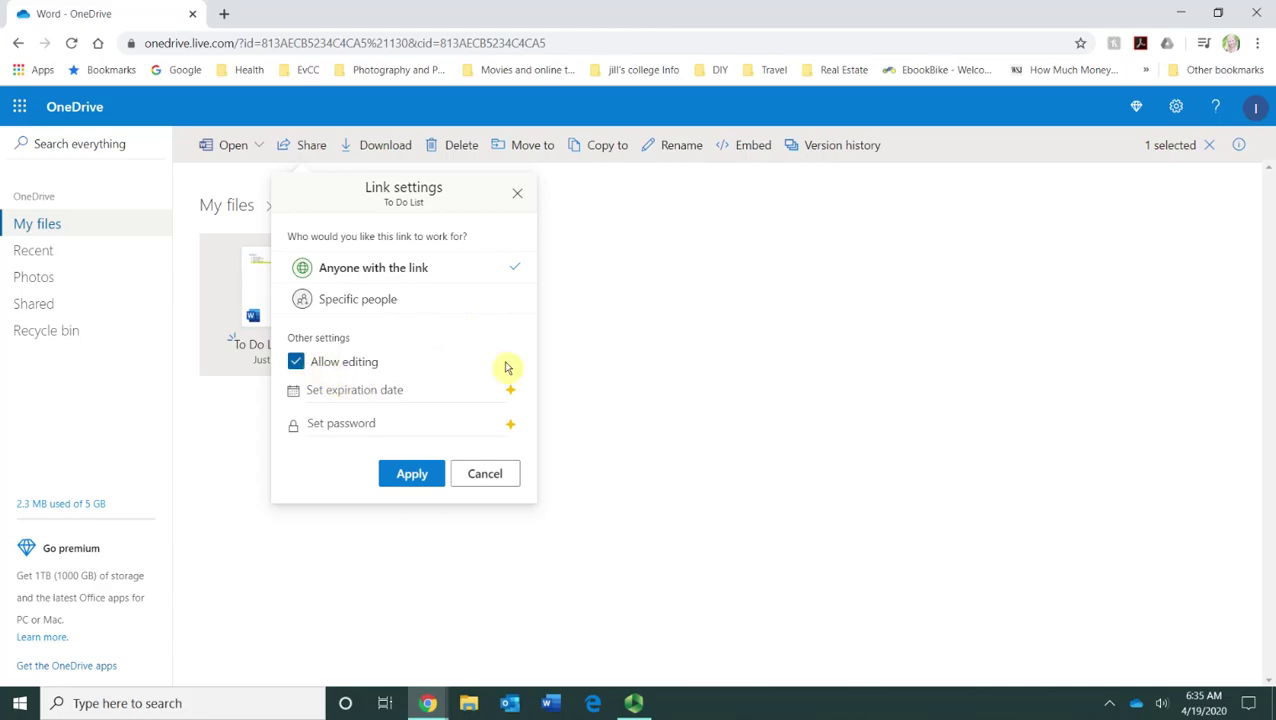
click(425, 474)
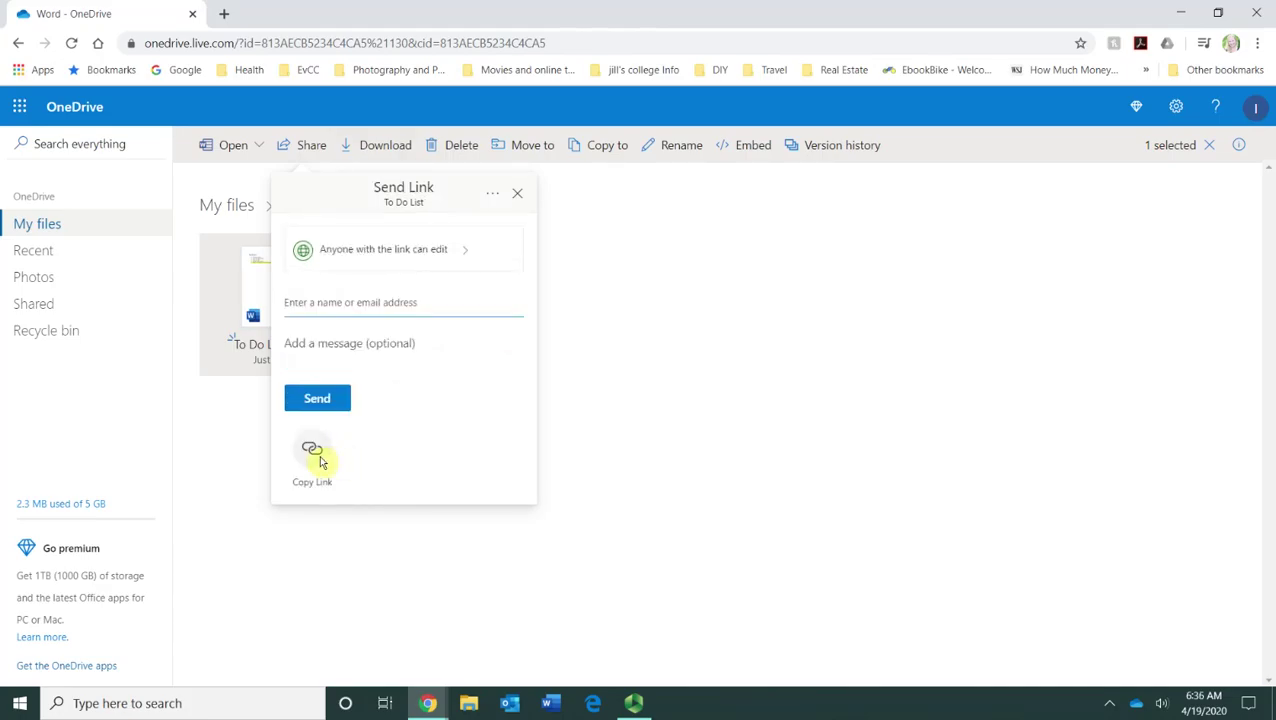
click(318, 458)
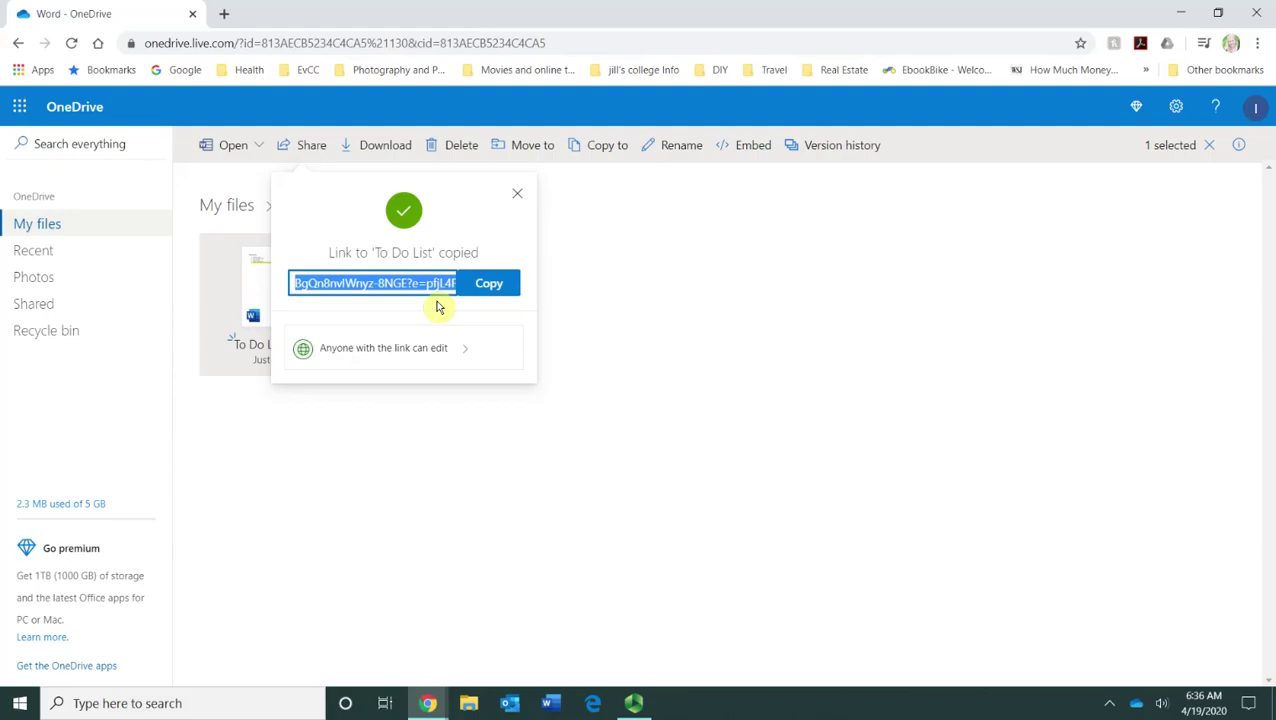
click(517, 193)
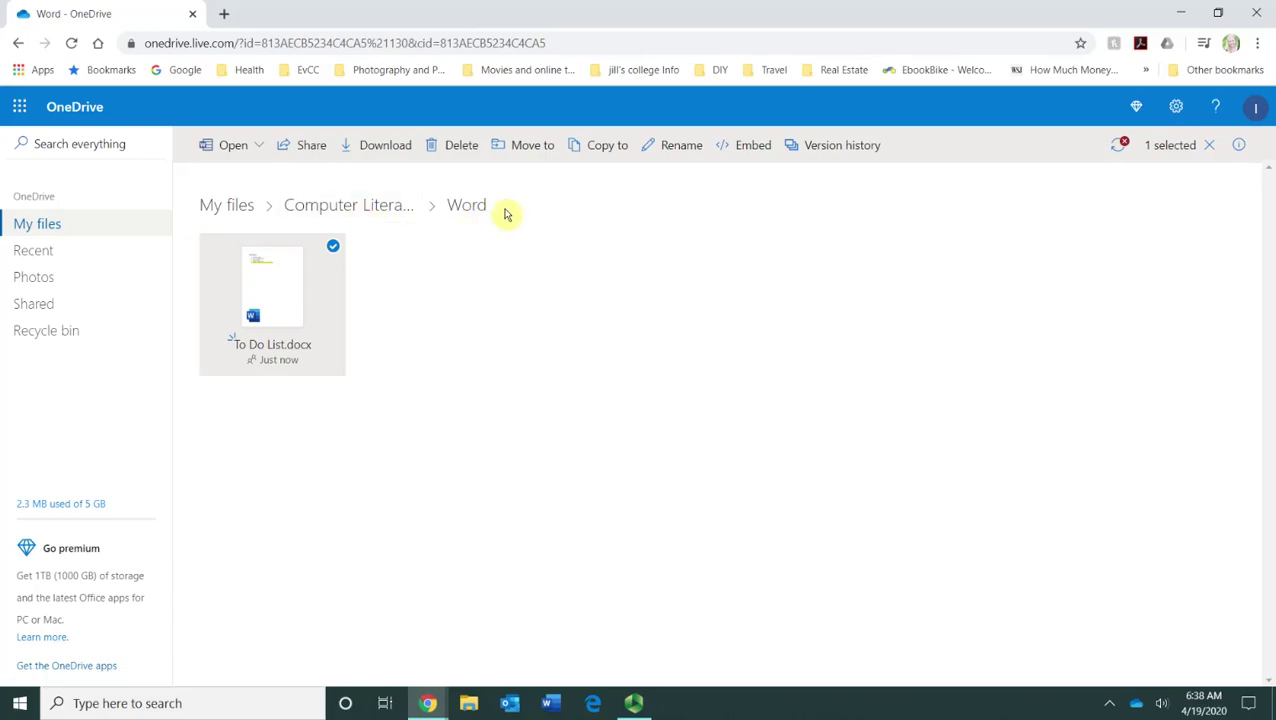
Step: View the destination folders for moving To Do List.docx, expanding Computer Literacy
click(532, 150)
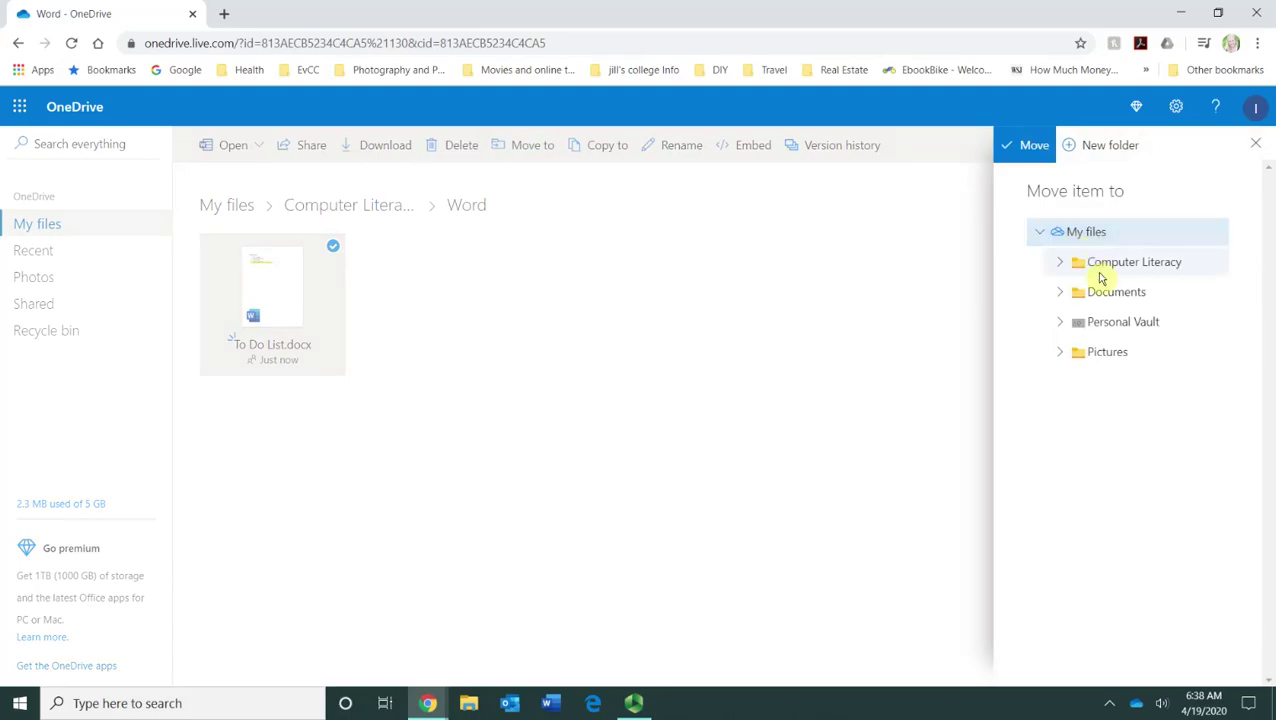
click(1061, 266)
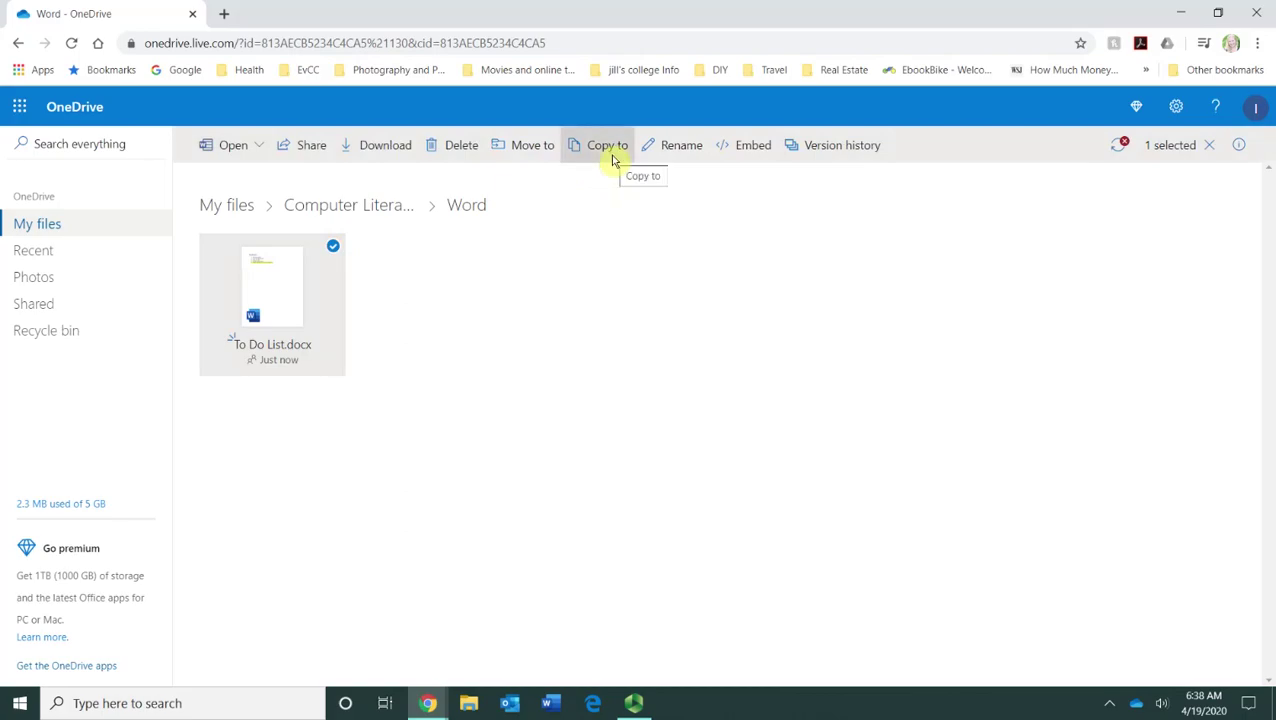
Step: Copy To Do List.docx from the Word folder into the Computer Literacy folder
click(609, 160)
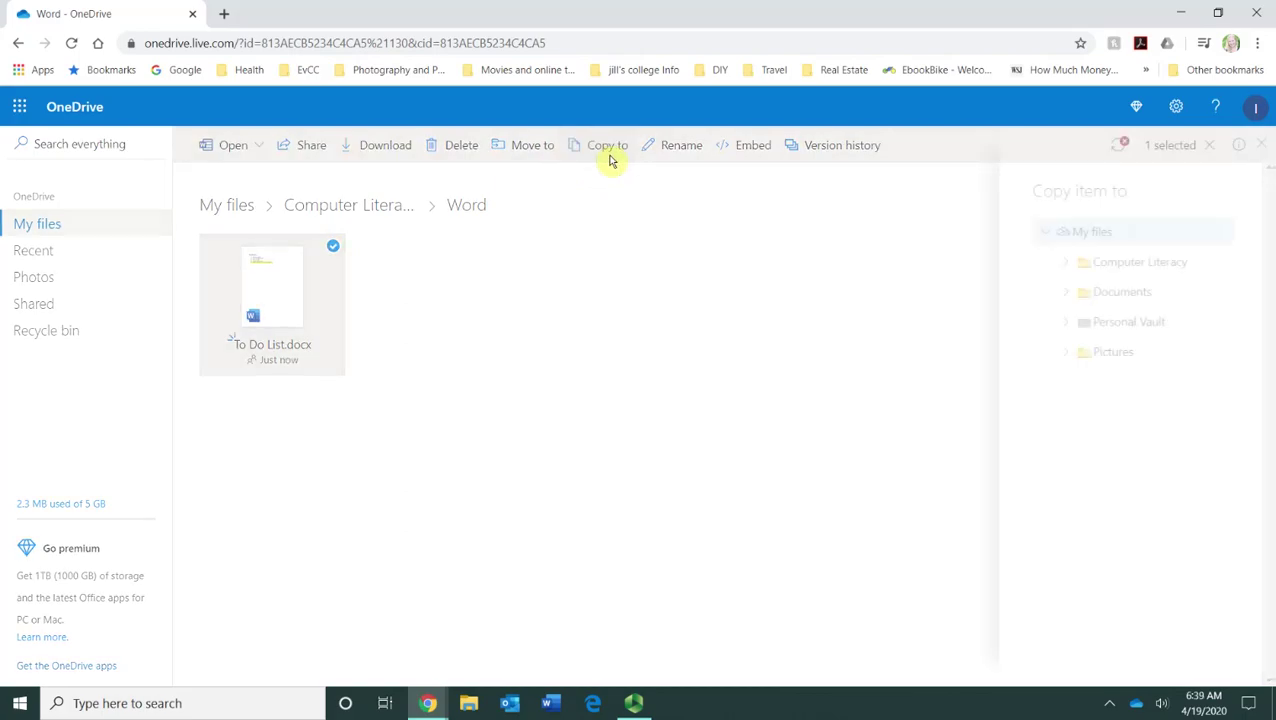
click(1058, 264)
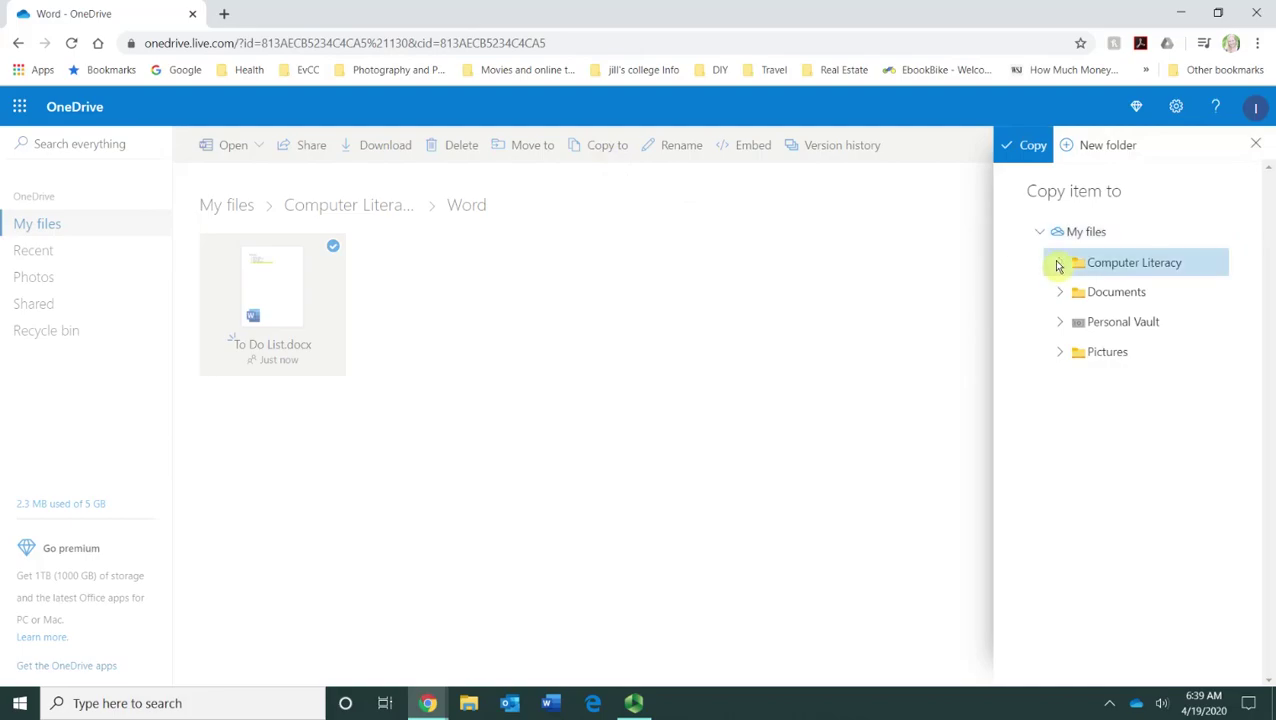
click(1152, 264)
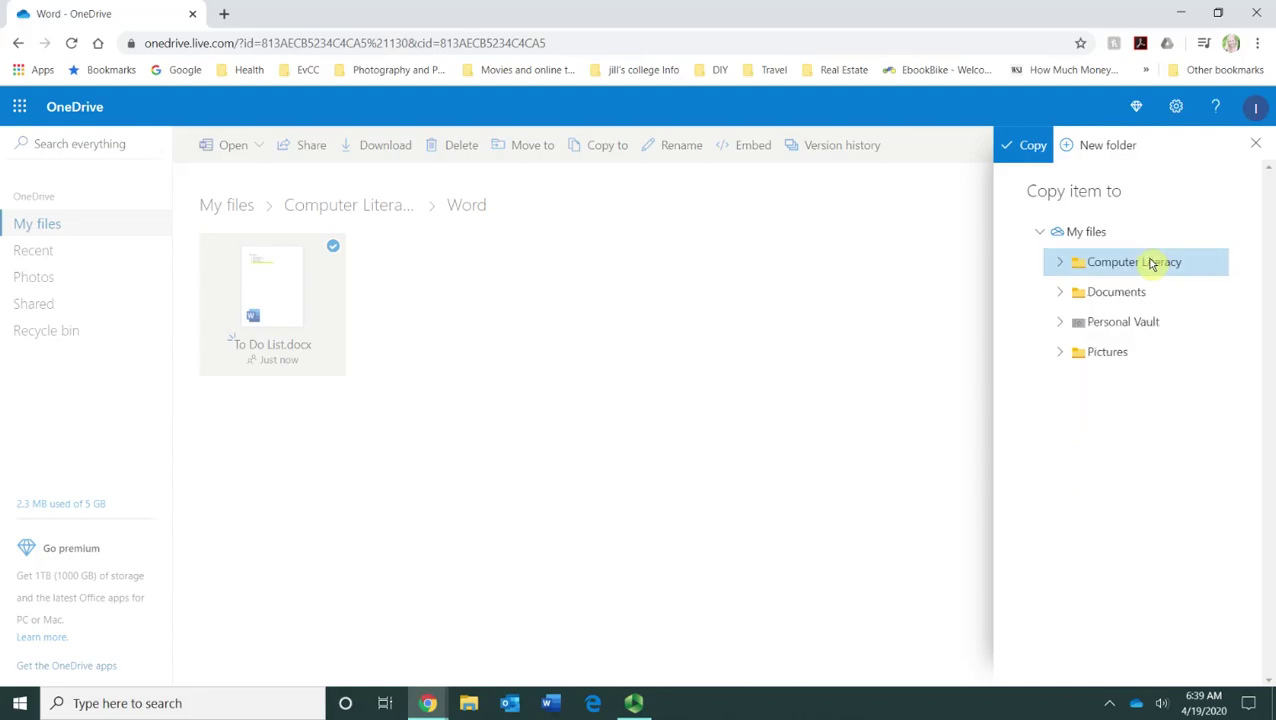
click(1033, 150)
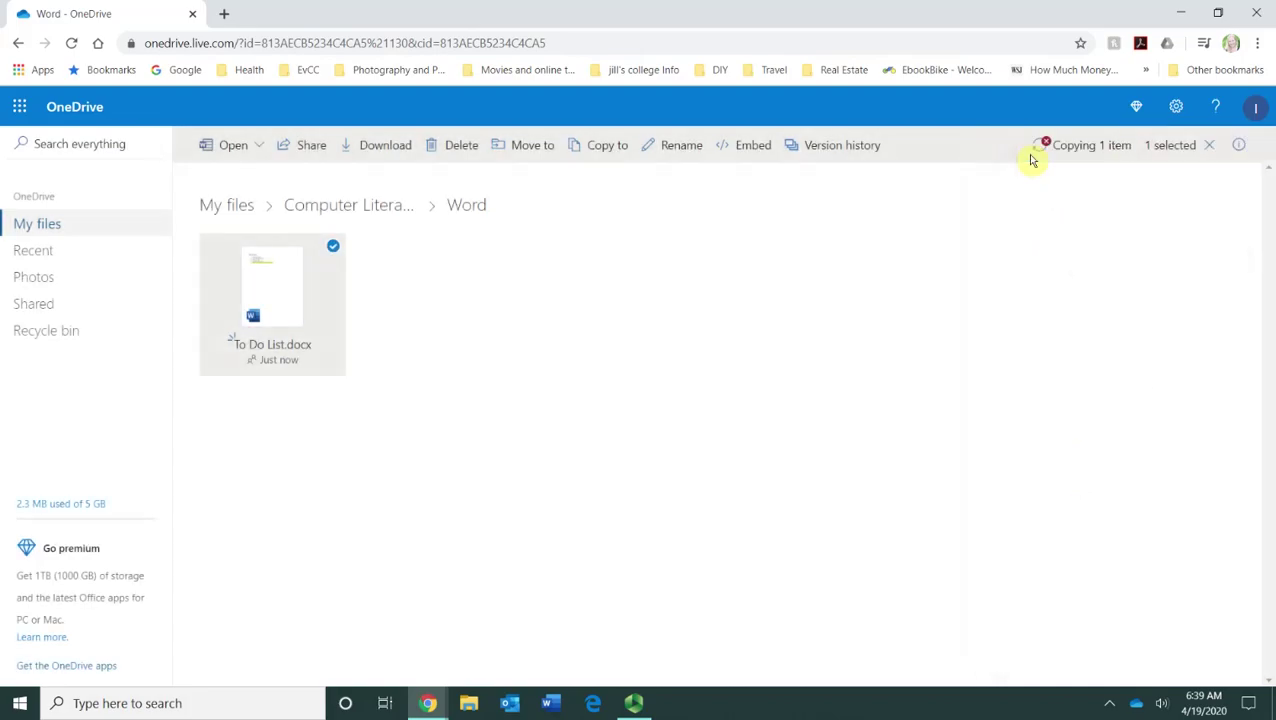
Step: Rename the copied To Do List.docx in the Computer Literacy folder as To Do List 4.19.2020
click(367, 212)
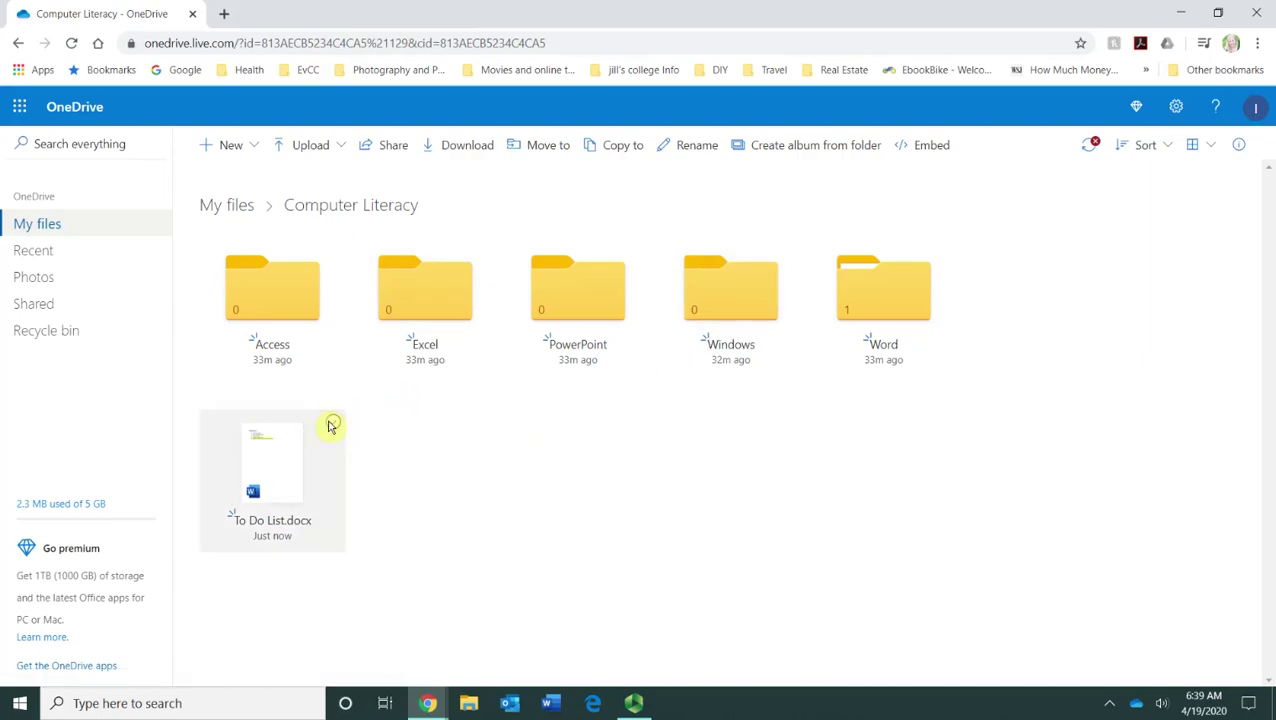
click(334, 424)
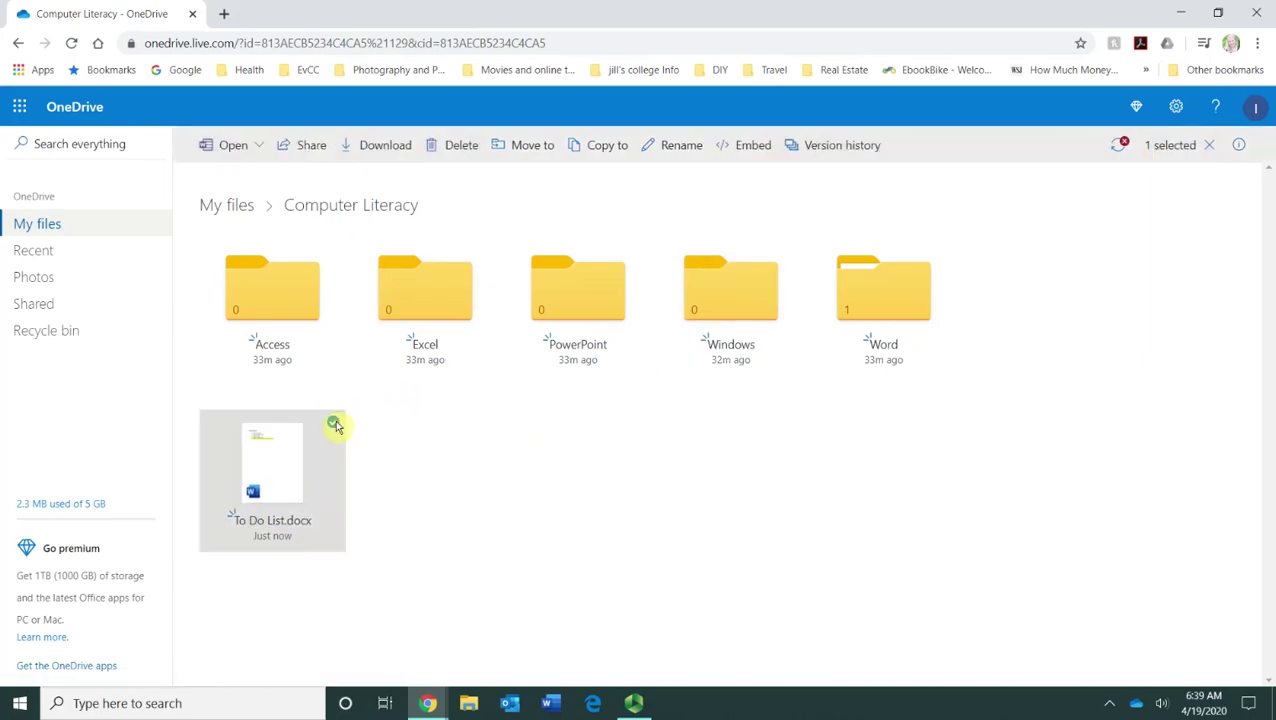
click(672, 150)
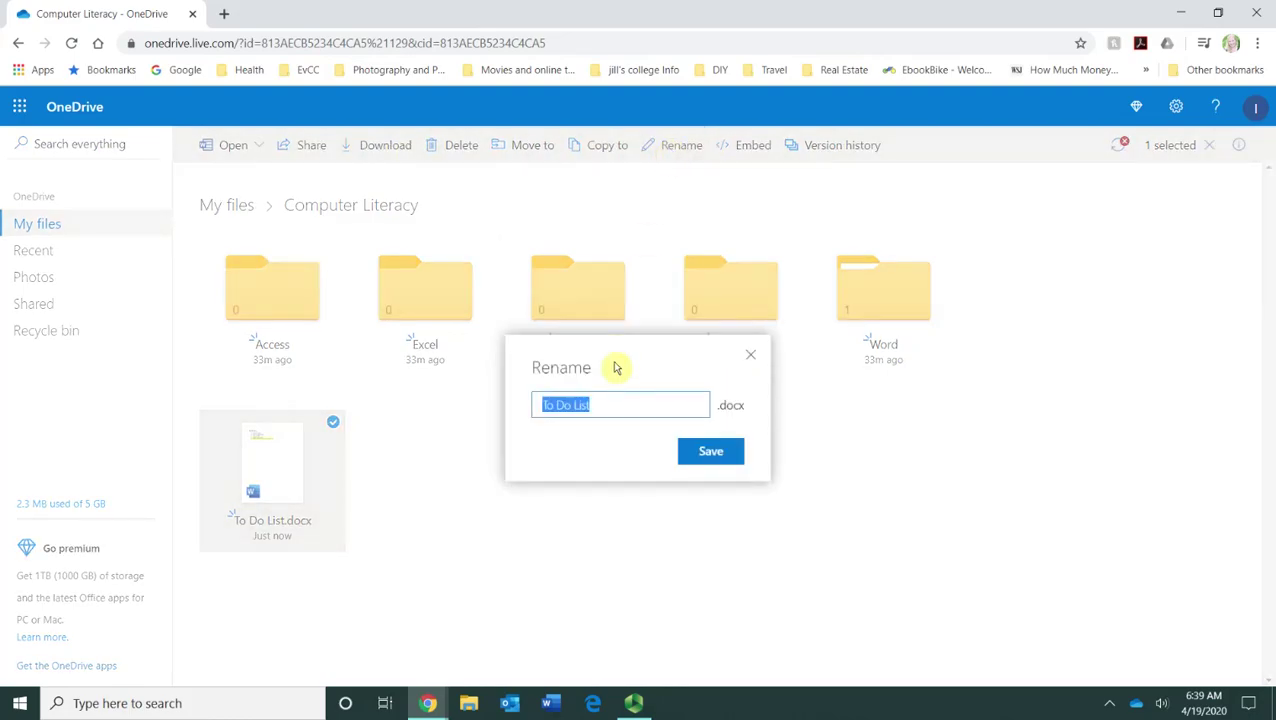
click(624, 405)
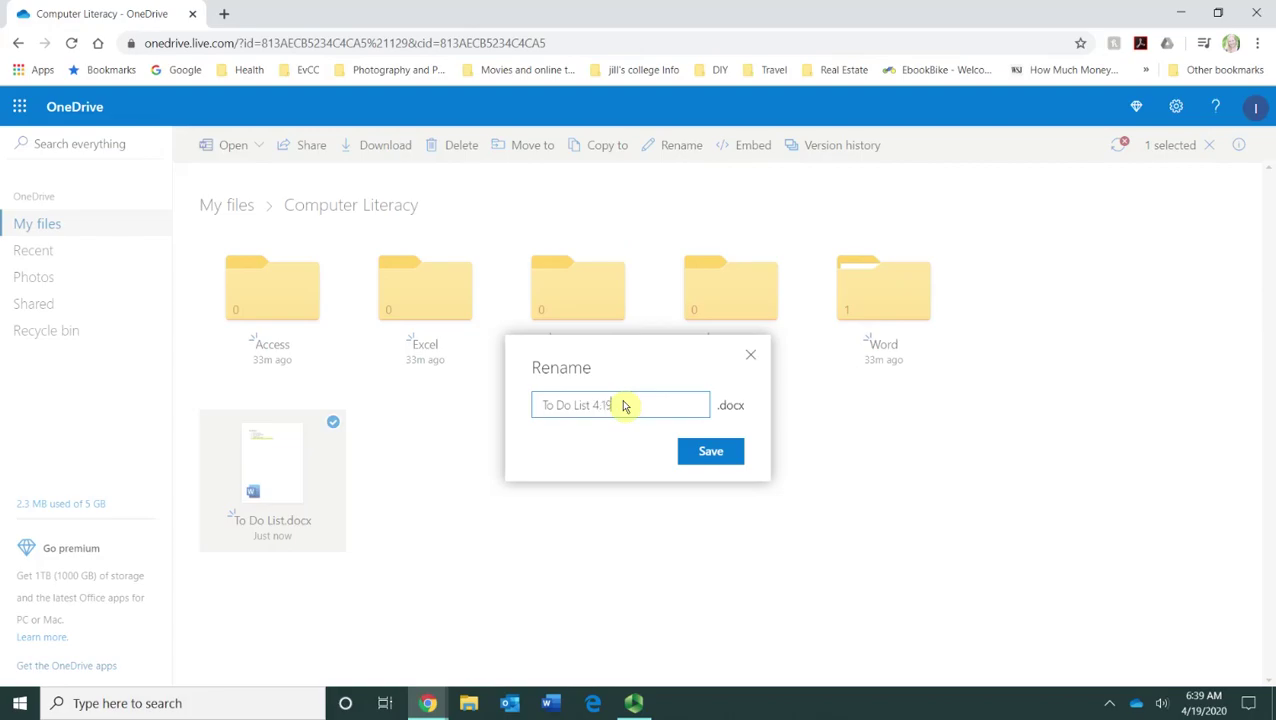
click(716, 455)
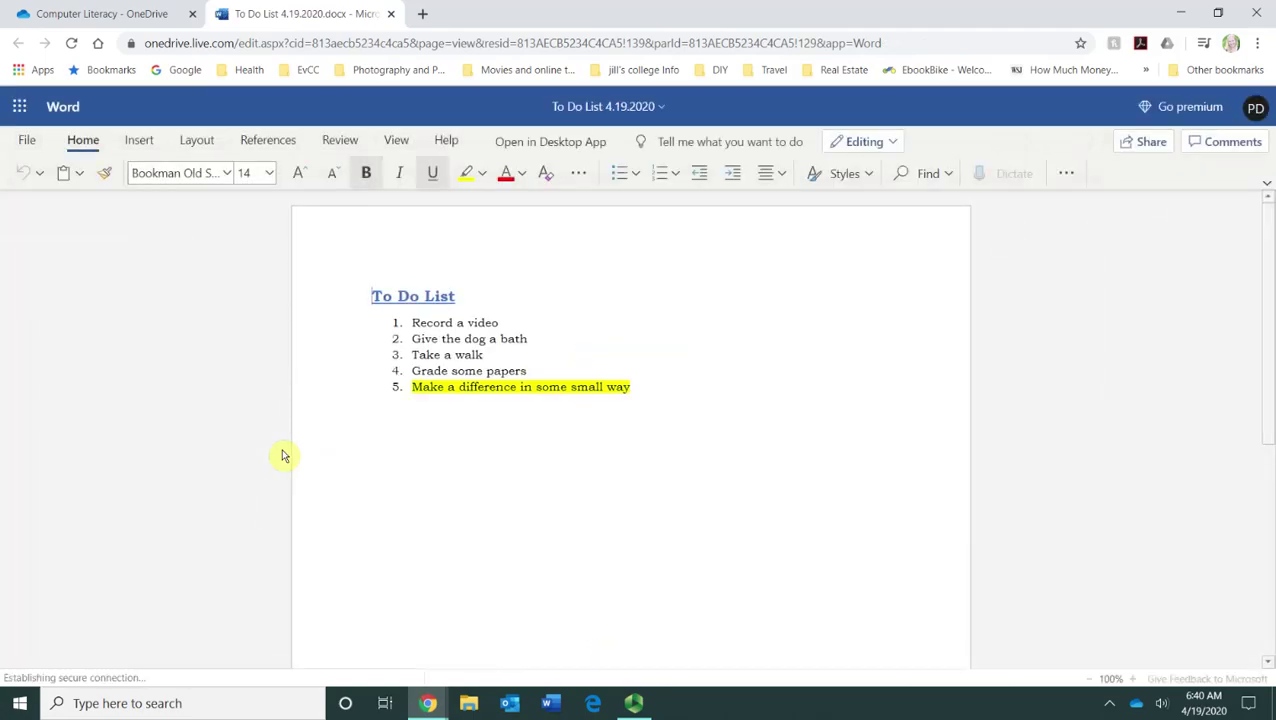
Step: Review the sharing options and link settings of the open To Do List 4.19.2020 document without sending a link
click(1152, 143)
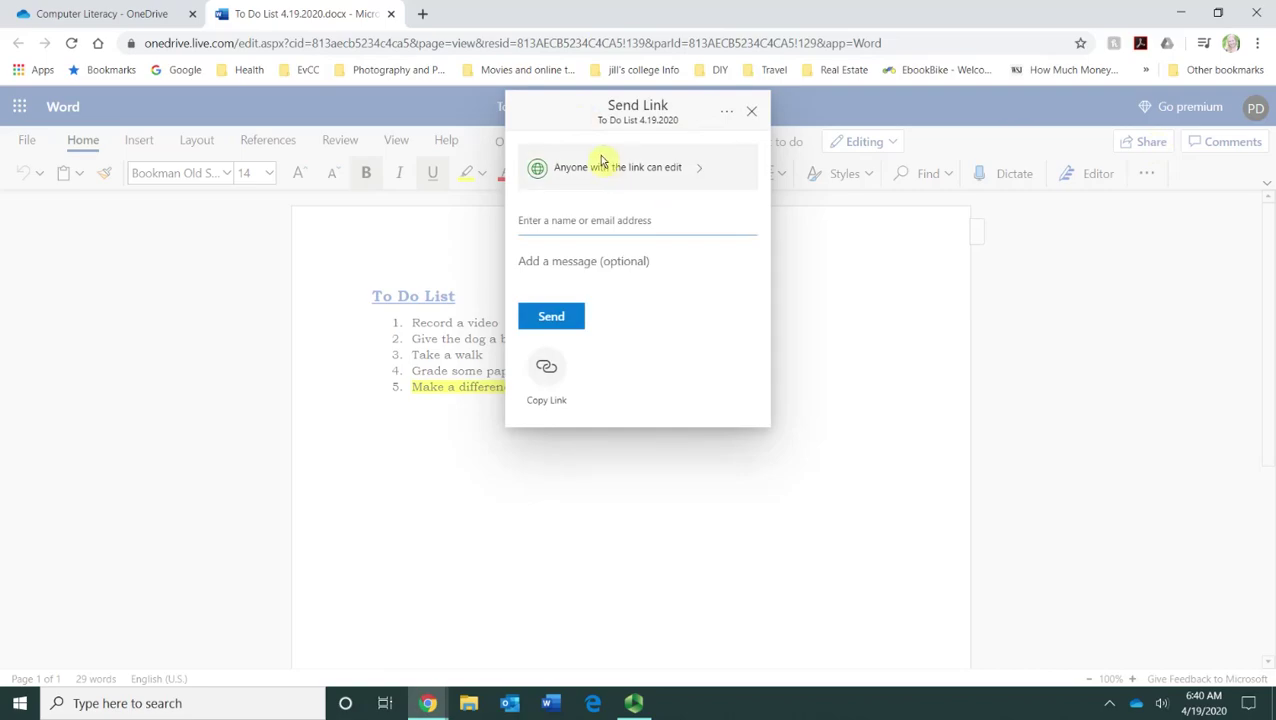
click(717, 166)
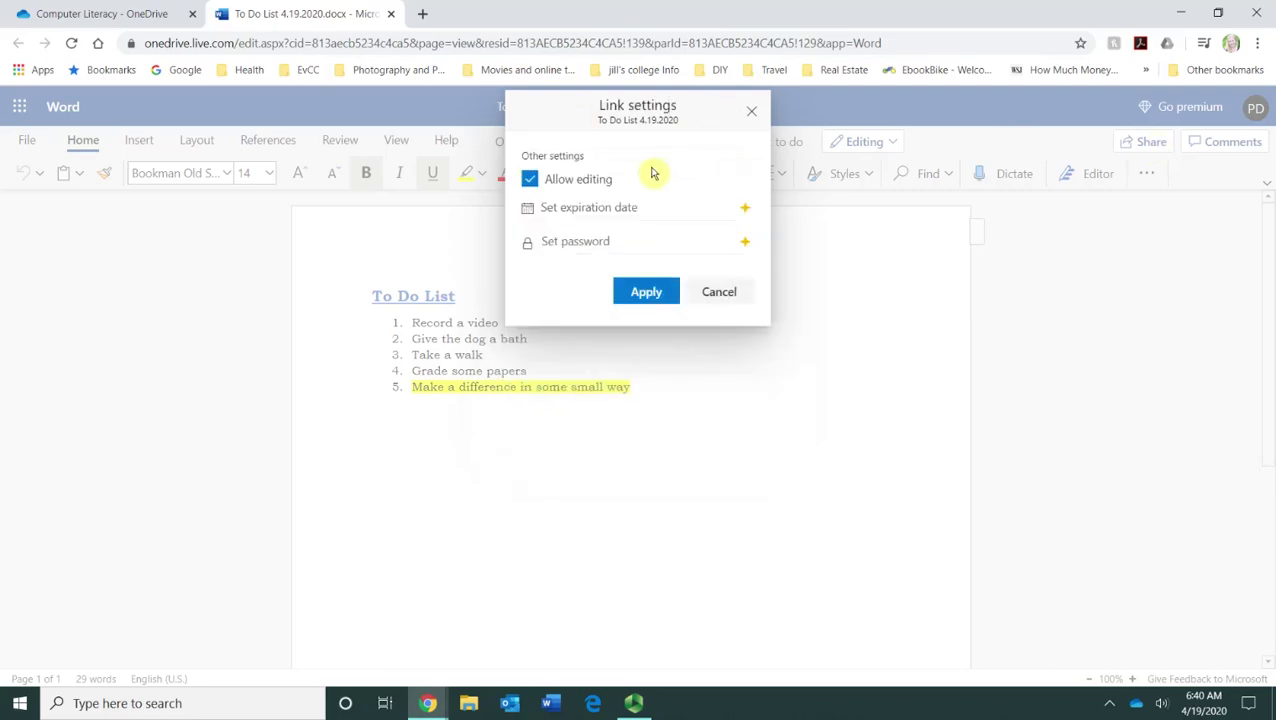
click(751, 112)
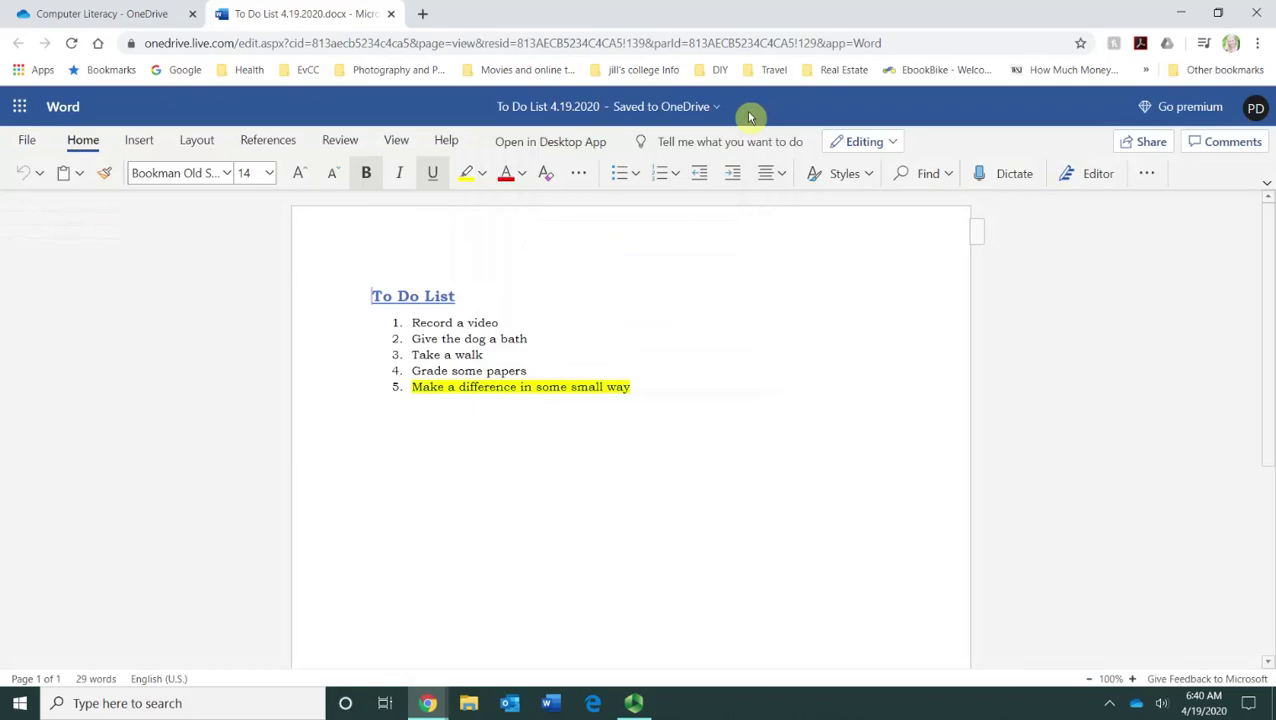
click(1126, 144)
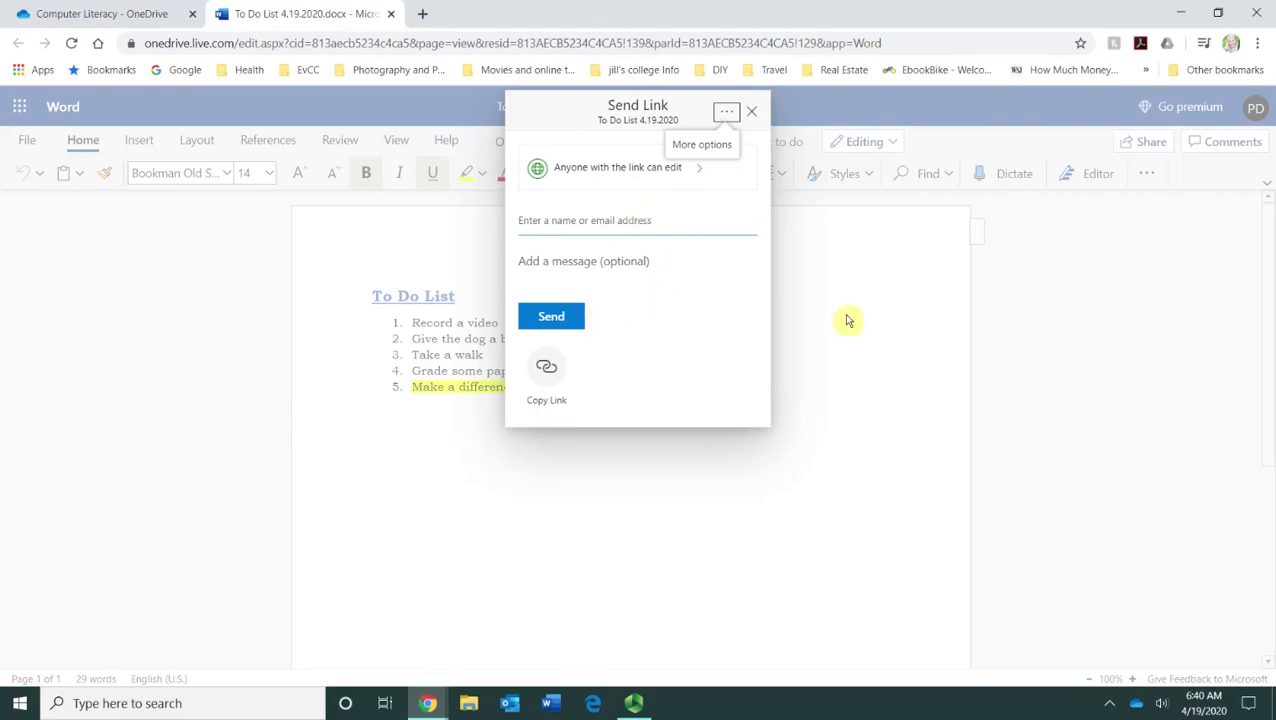
click(751, 111)
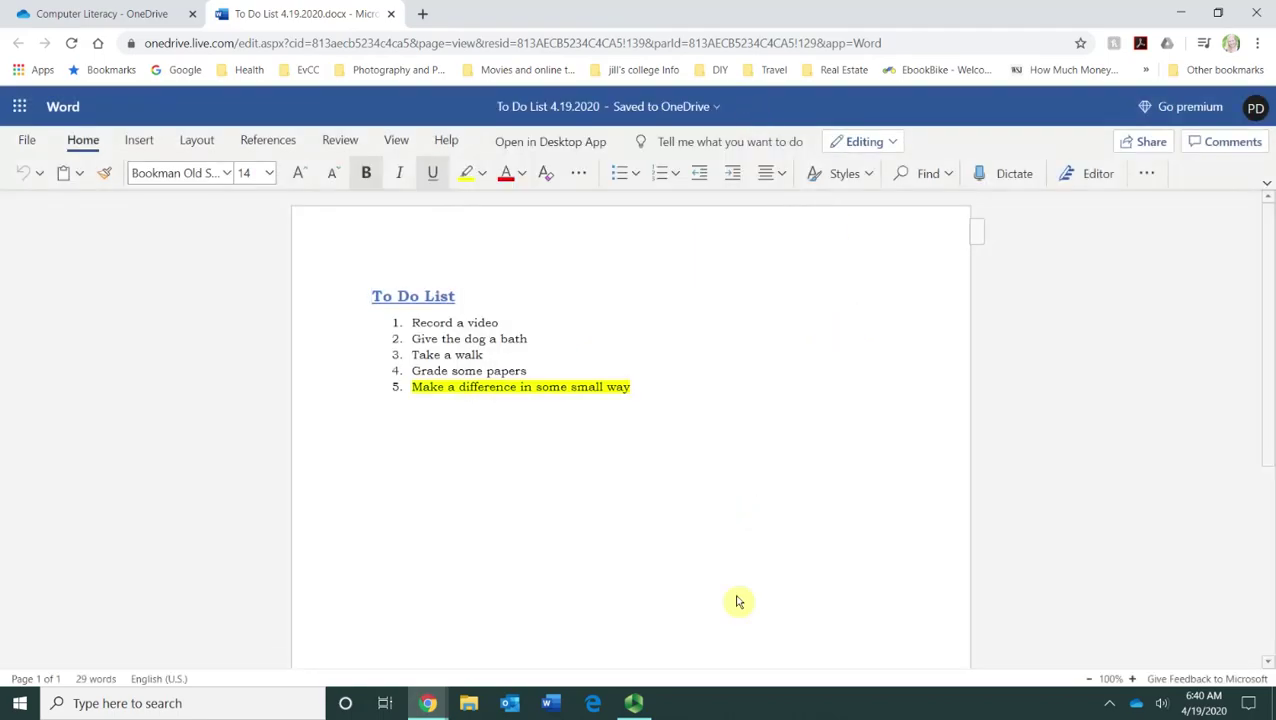